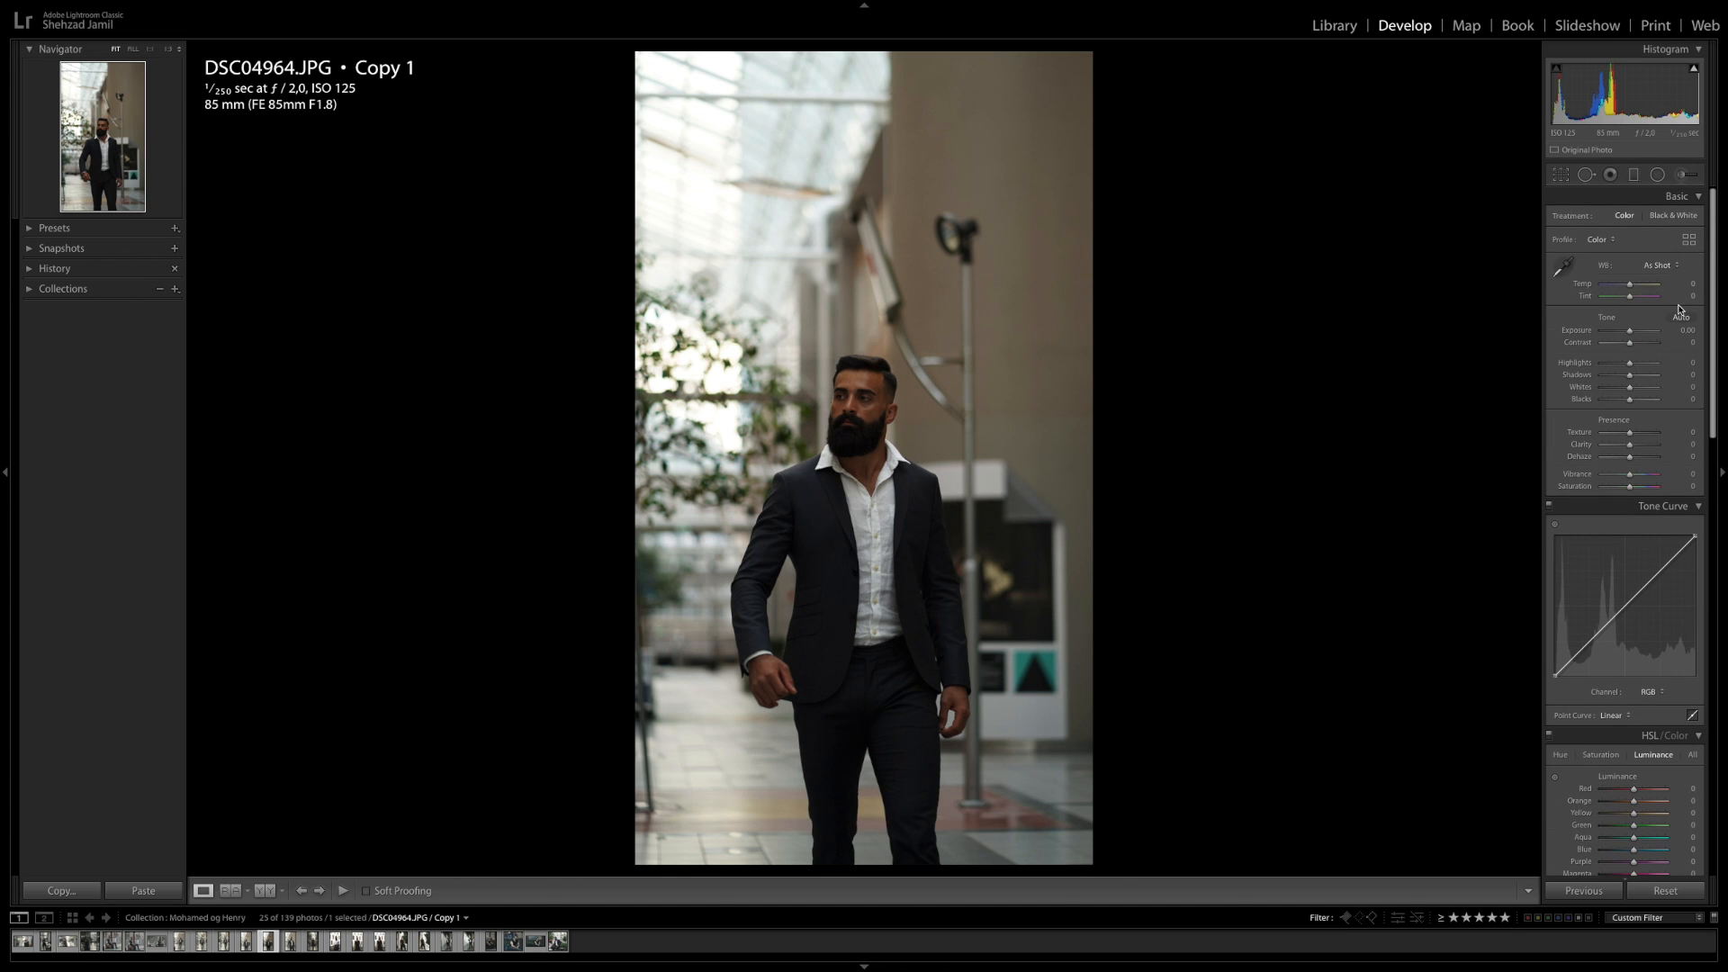
Set the basic tone values: exposure +0.50, contrast -10, highlights -16, shadows +9 and blacks +19
left_click_drag(1683, 330, 1685, 336)
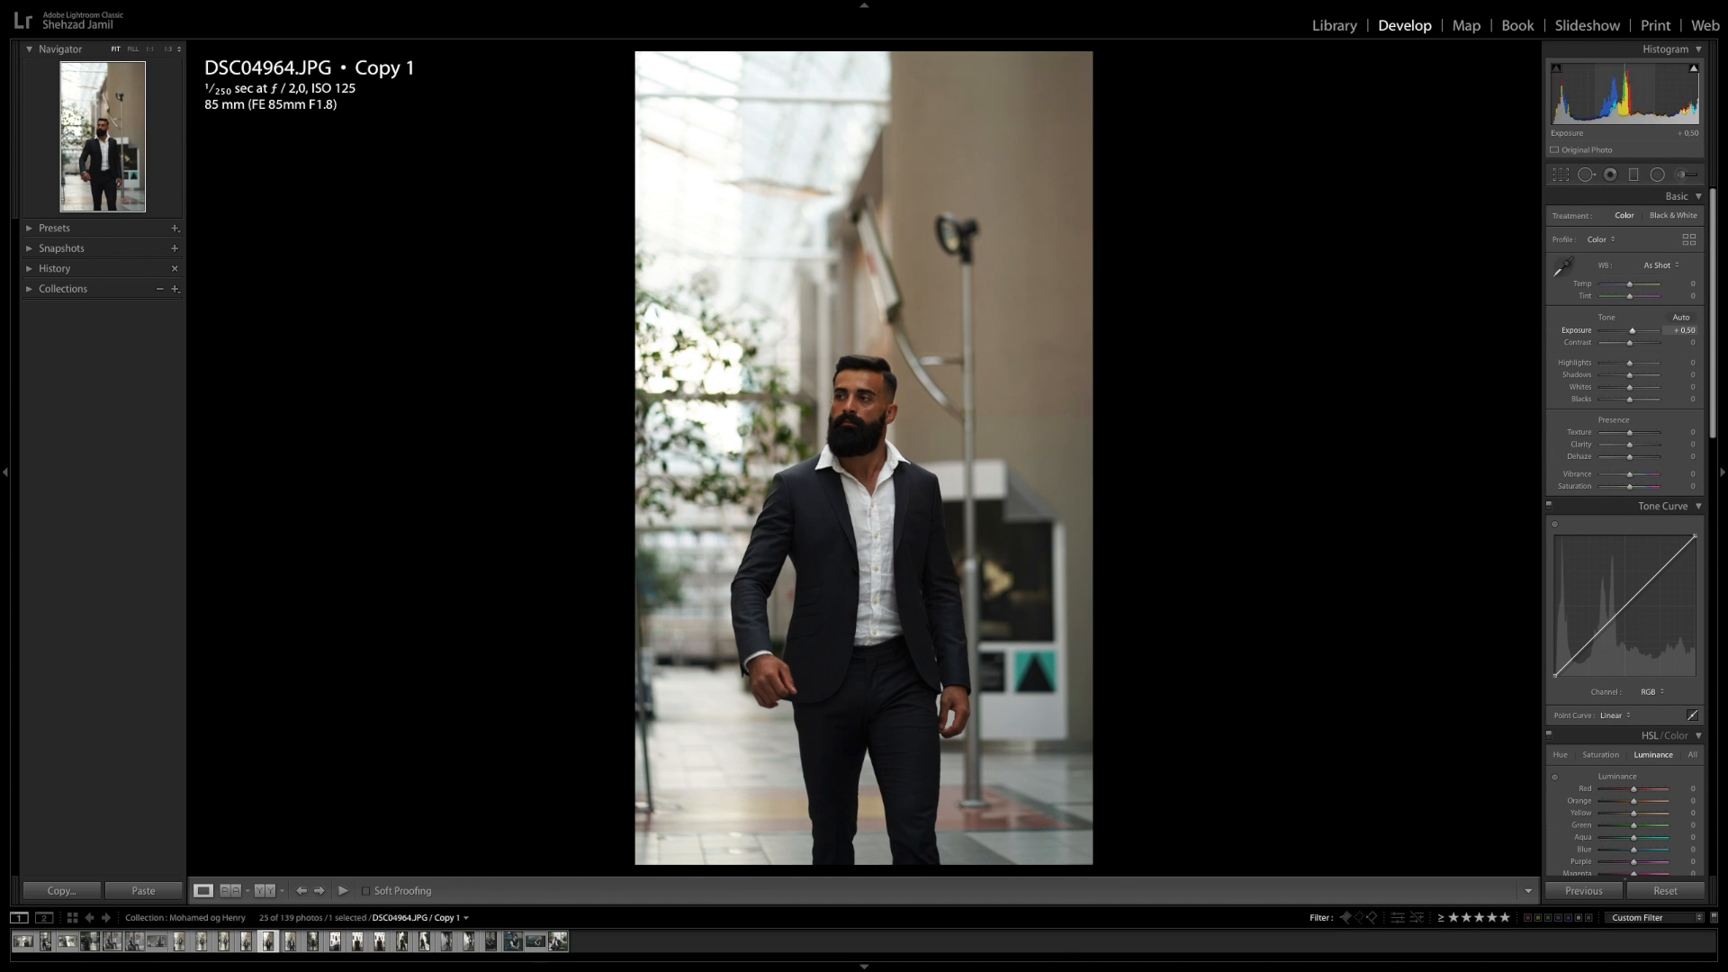
left_click(1685, 342)
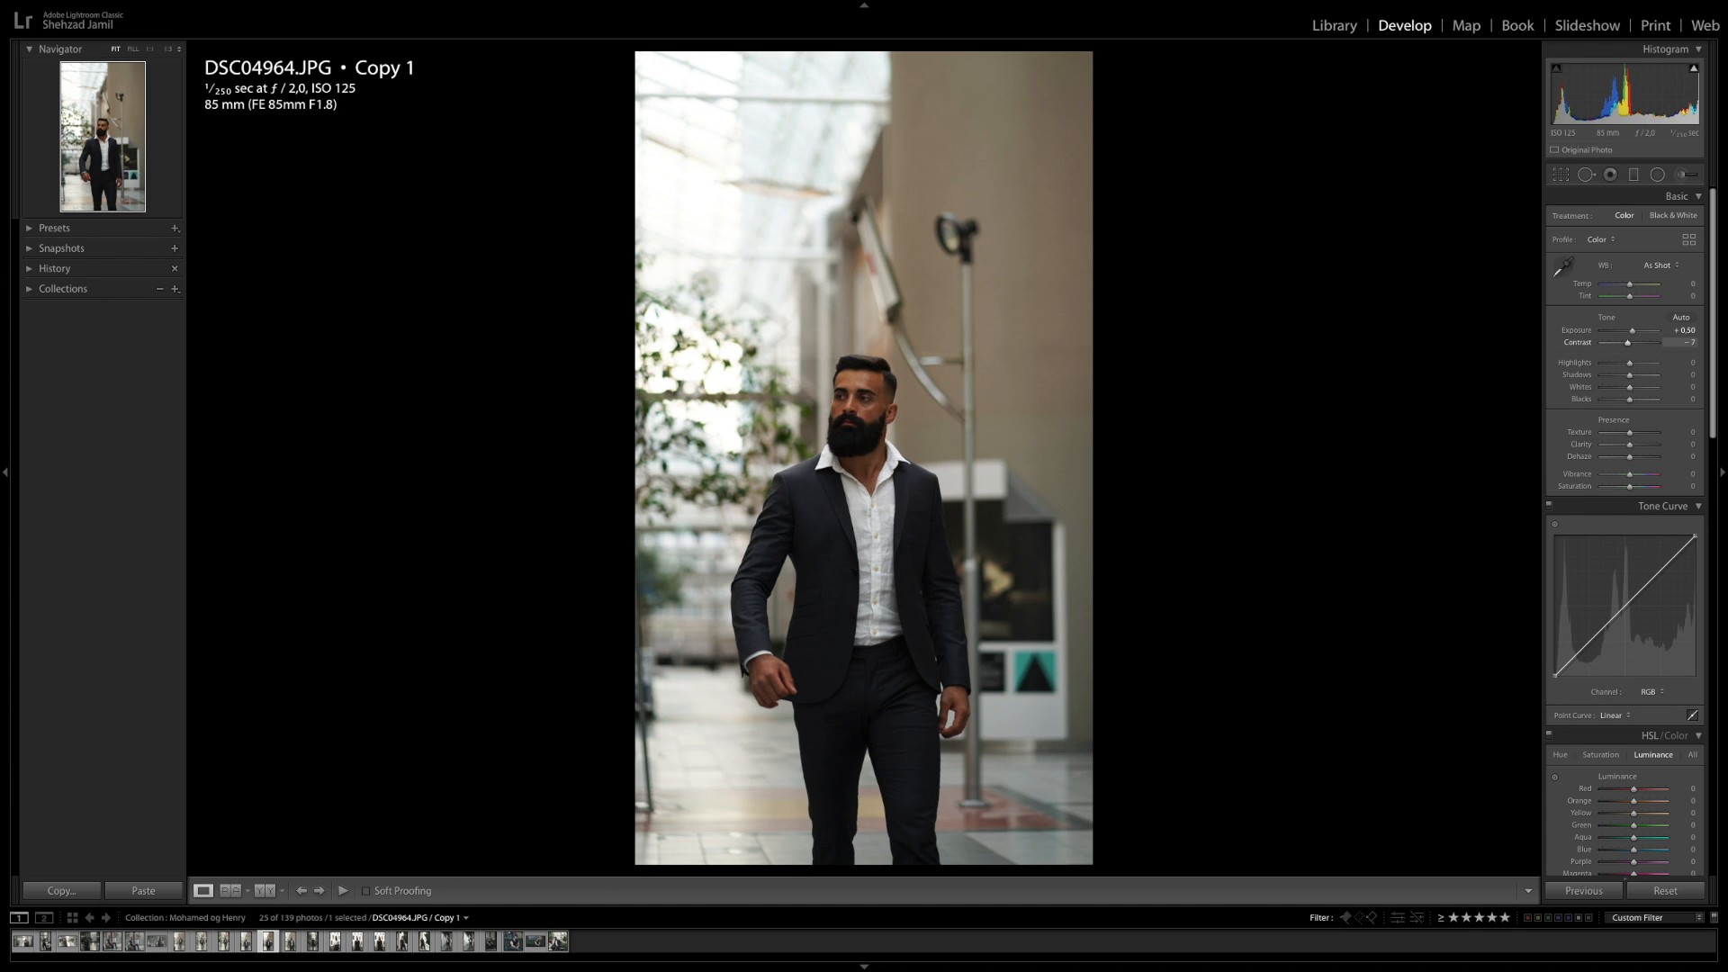
left_click(1686, 363)
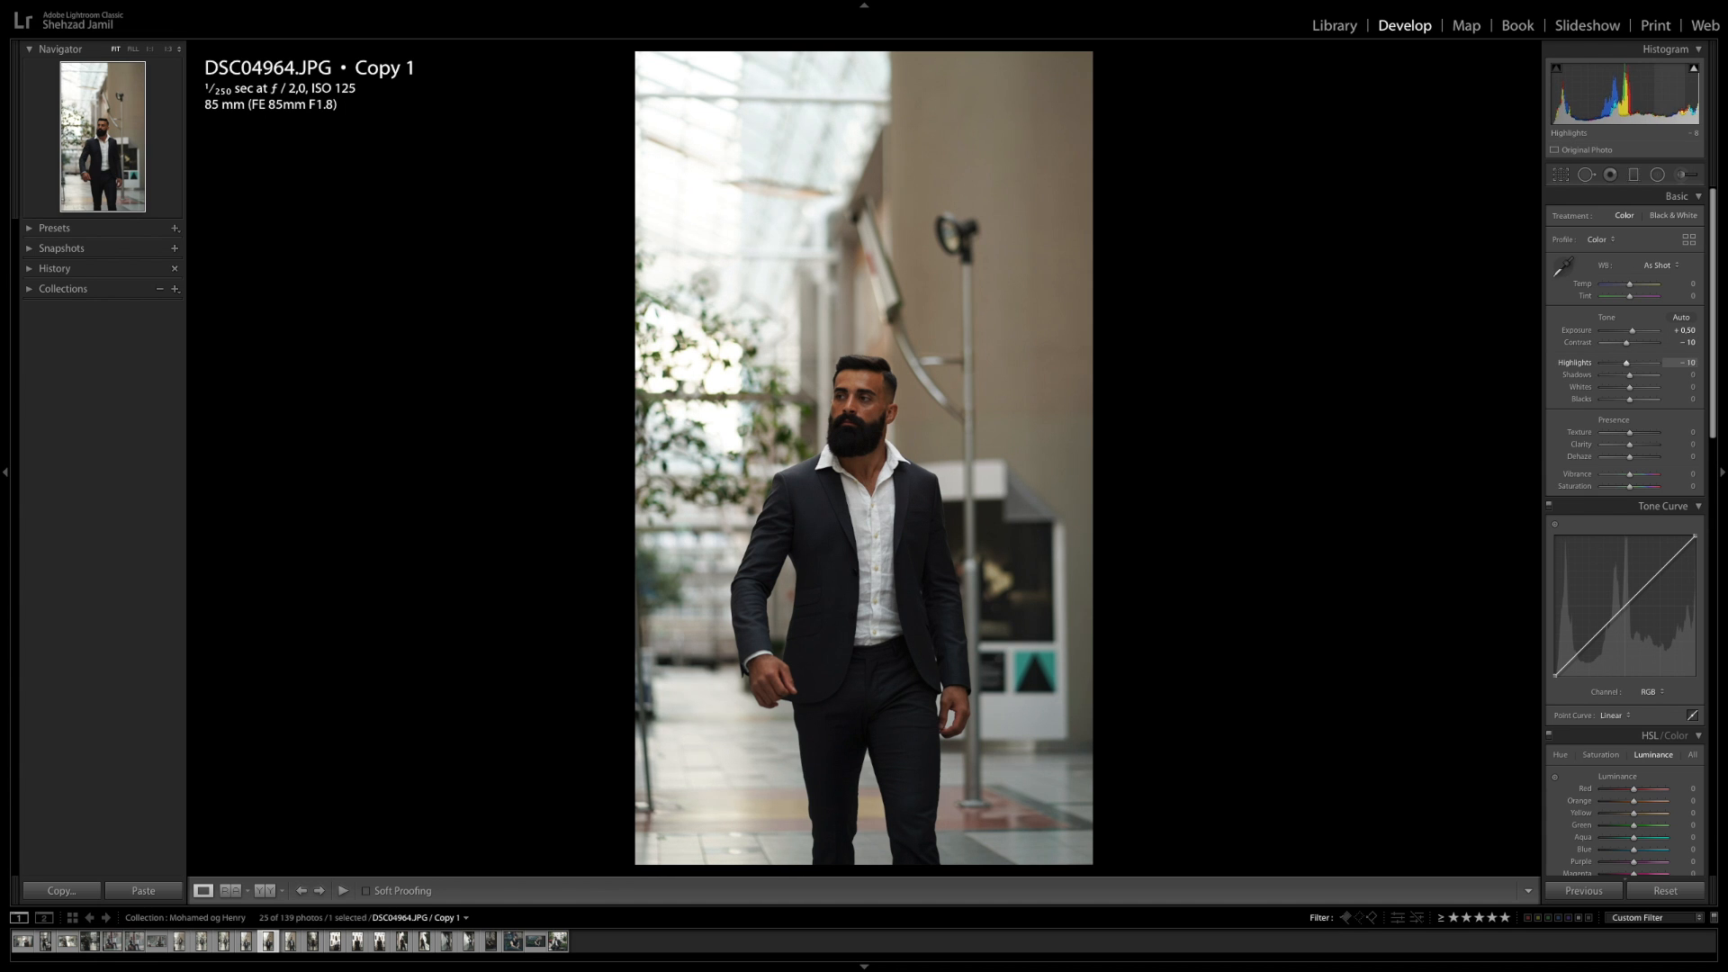
key("Tab")
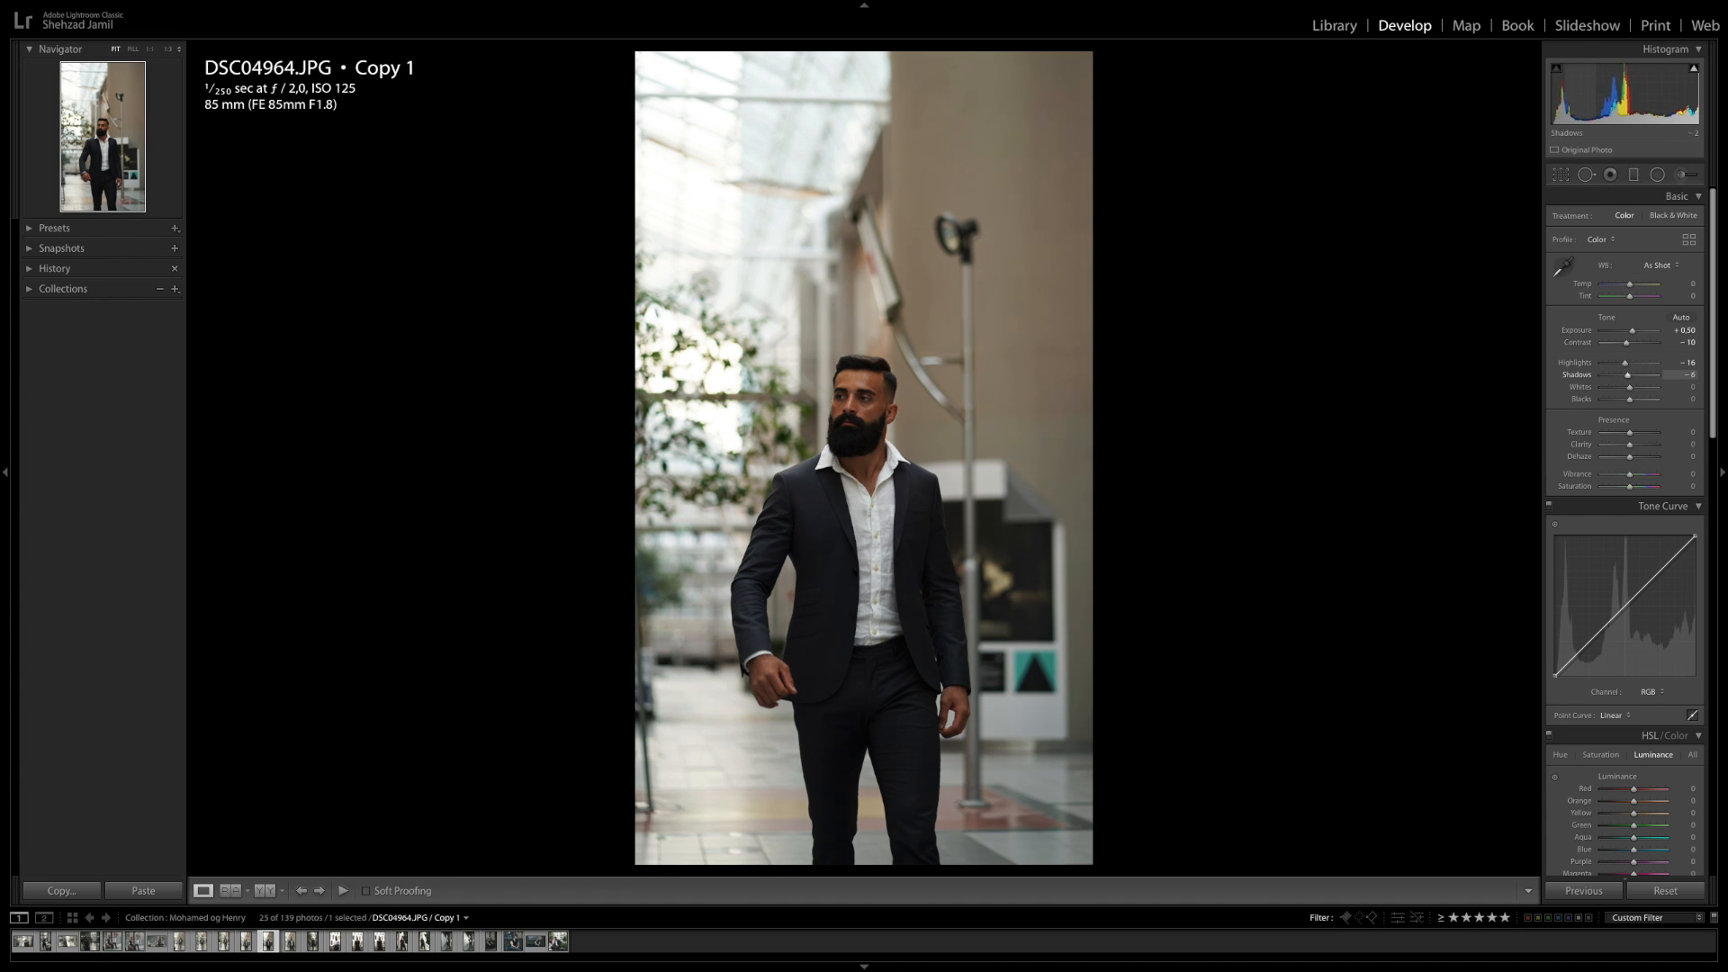
mouse_move(1685, 375)
left_mouse_down()
mouse_move(1688, 400)
mouse_move(1675, 390)
left_mouse_up()
Set presence values: clarity -10, dehaze +9, vibrance +20 and saturation -21
scroll(1683, 396, "down", 1)
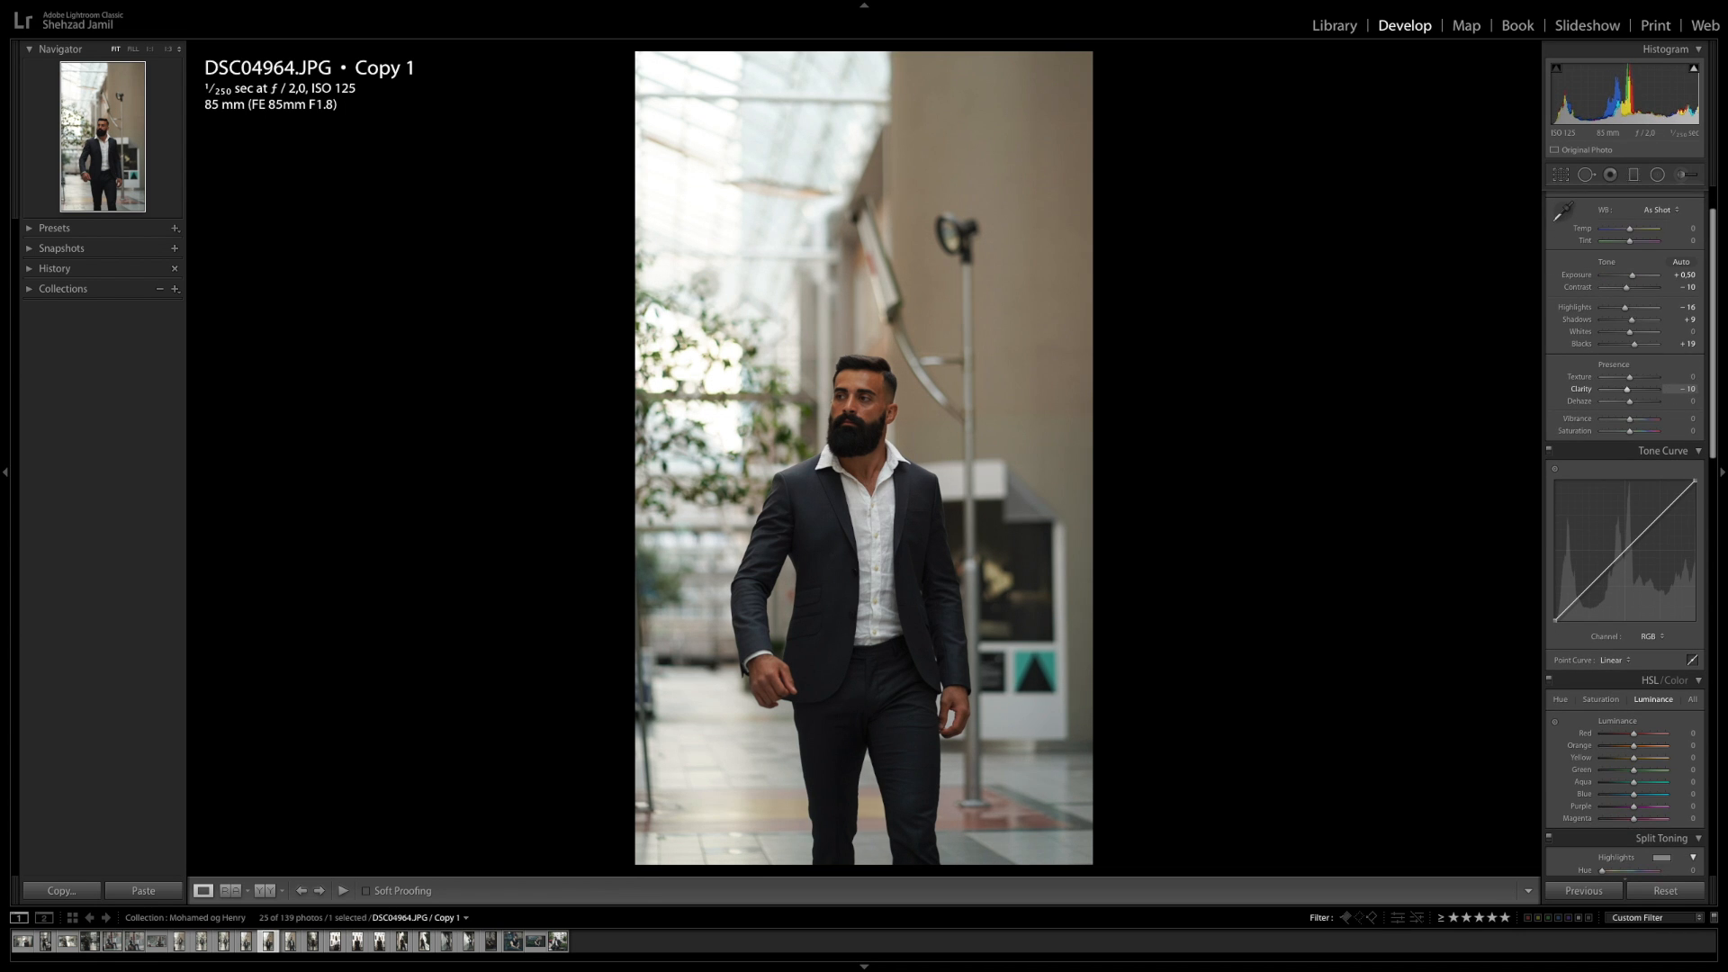
scroll(1680, 389, "down", 1)
left_click_drag(1680, 368, 1681, 339)
scroll(1680, 368, "down", 1)
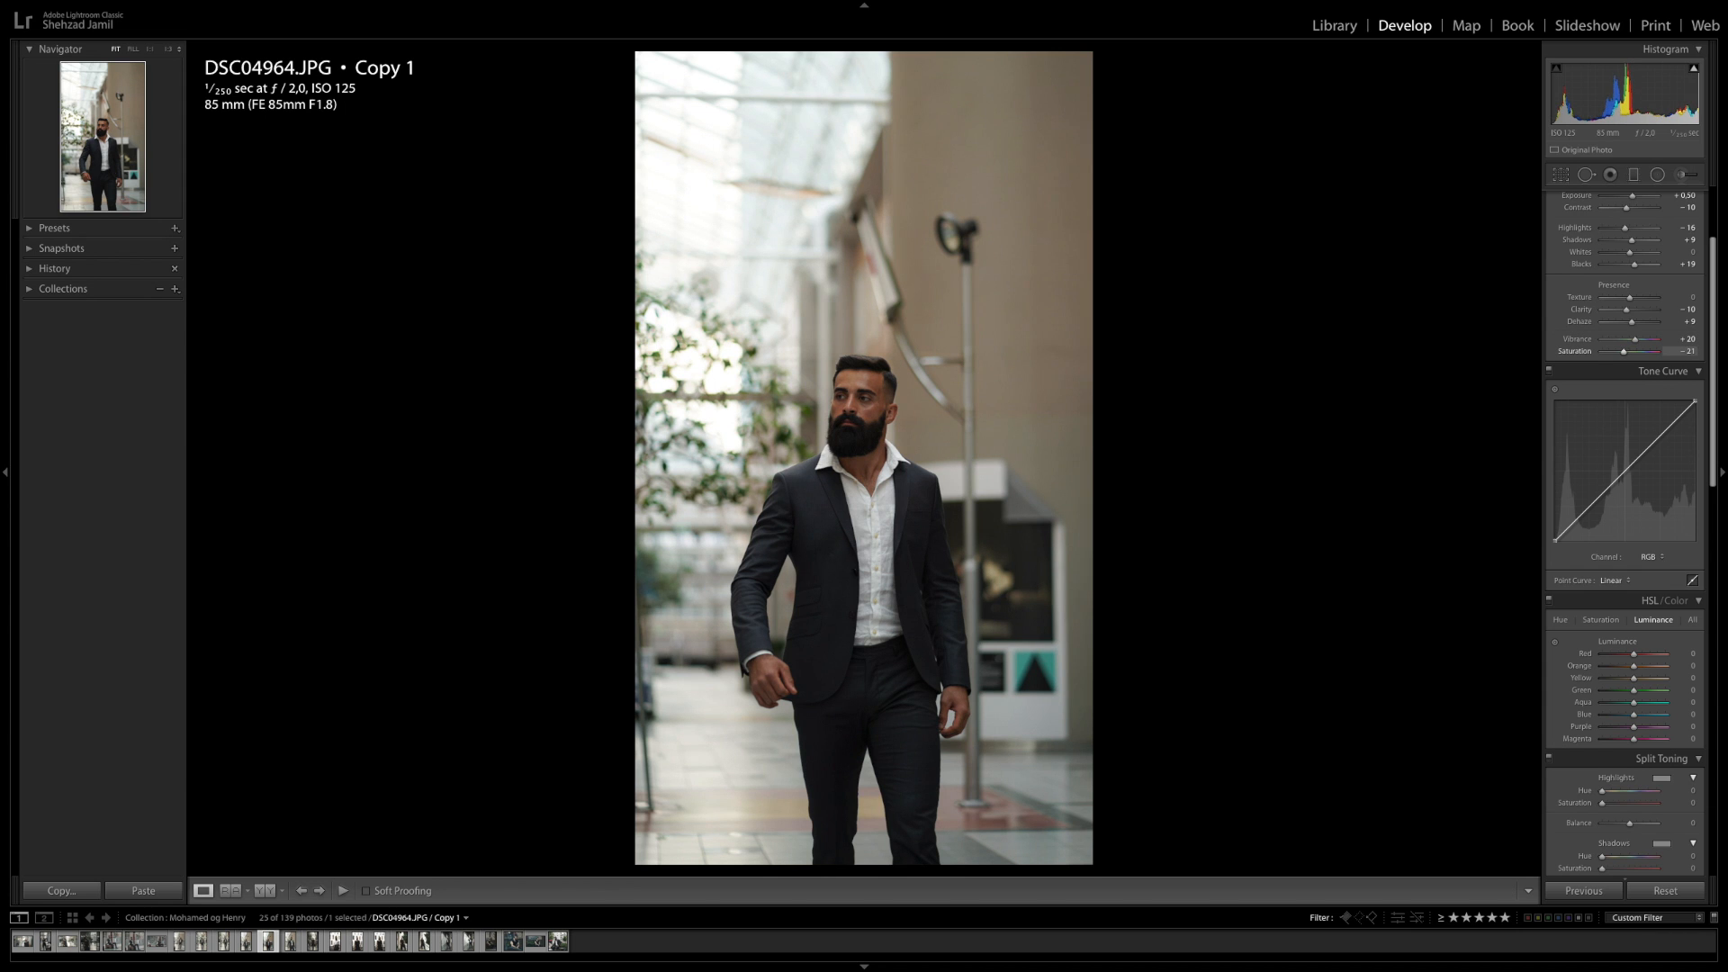
scroll(1634, 415, "down", 1)
Add a midtone point on the RGB tone curve and lift the shadow end into a gentle curve
left_click(1626, 421)
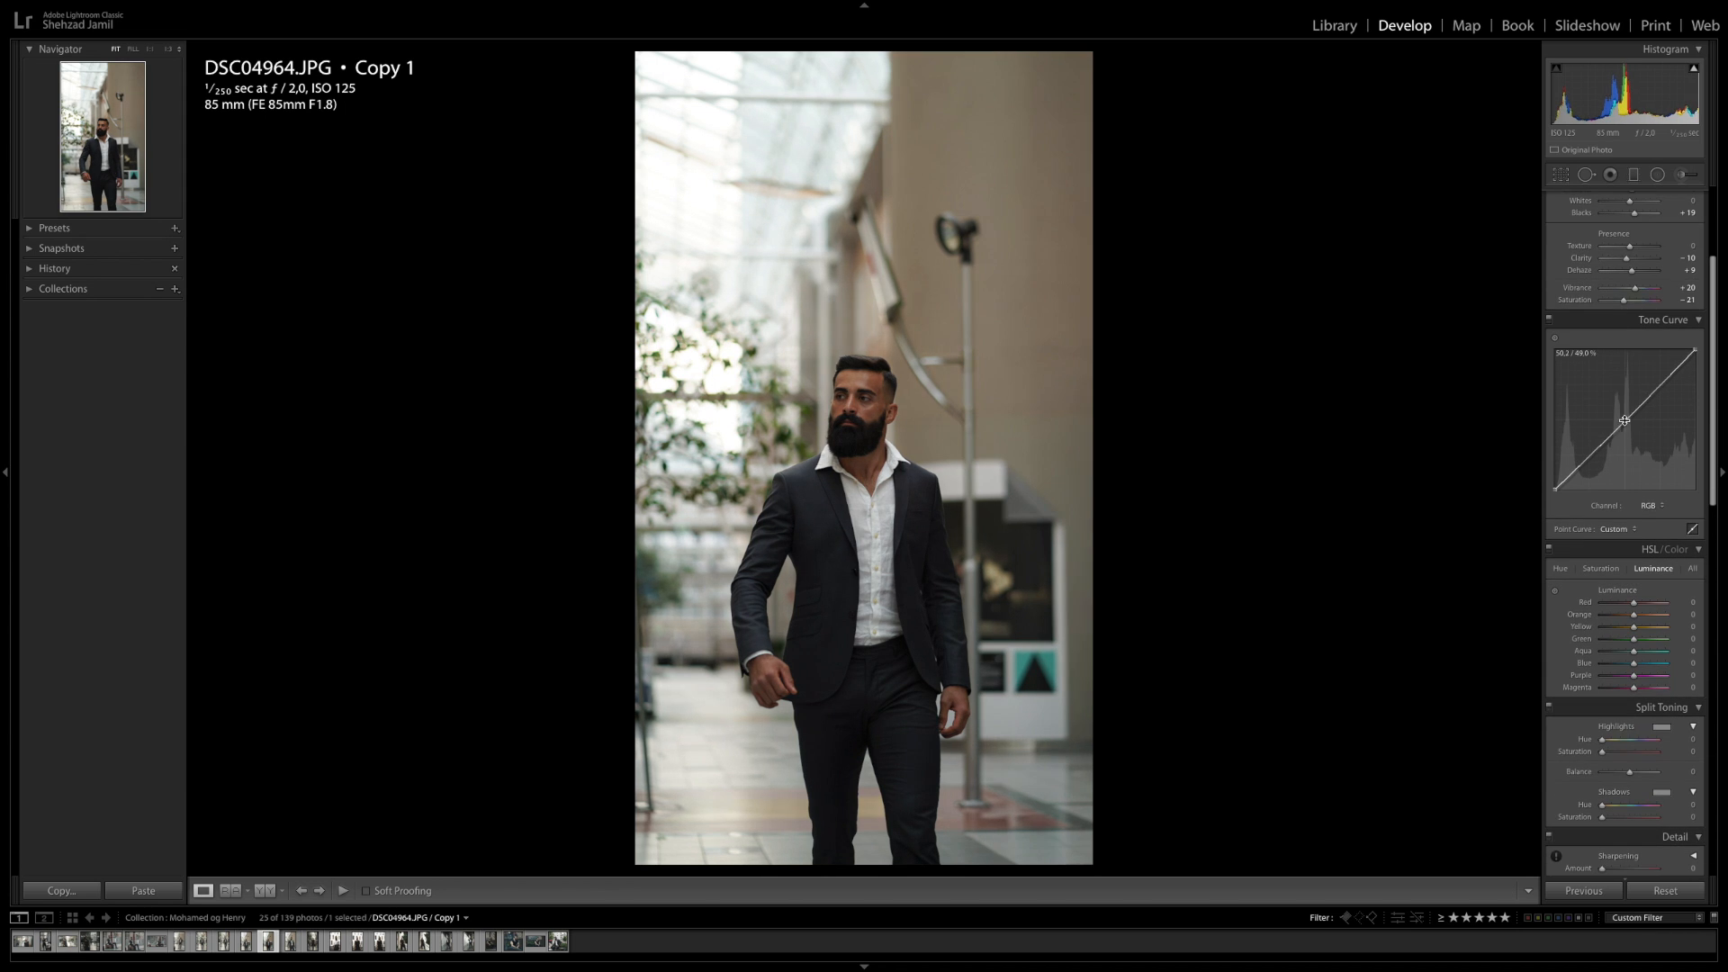
left_click_drag(1574, 474, 1626, 423)
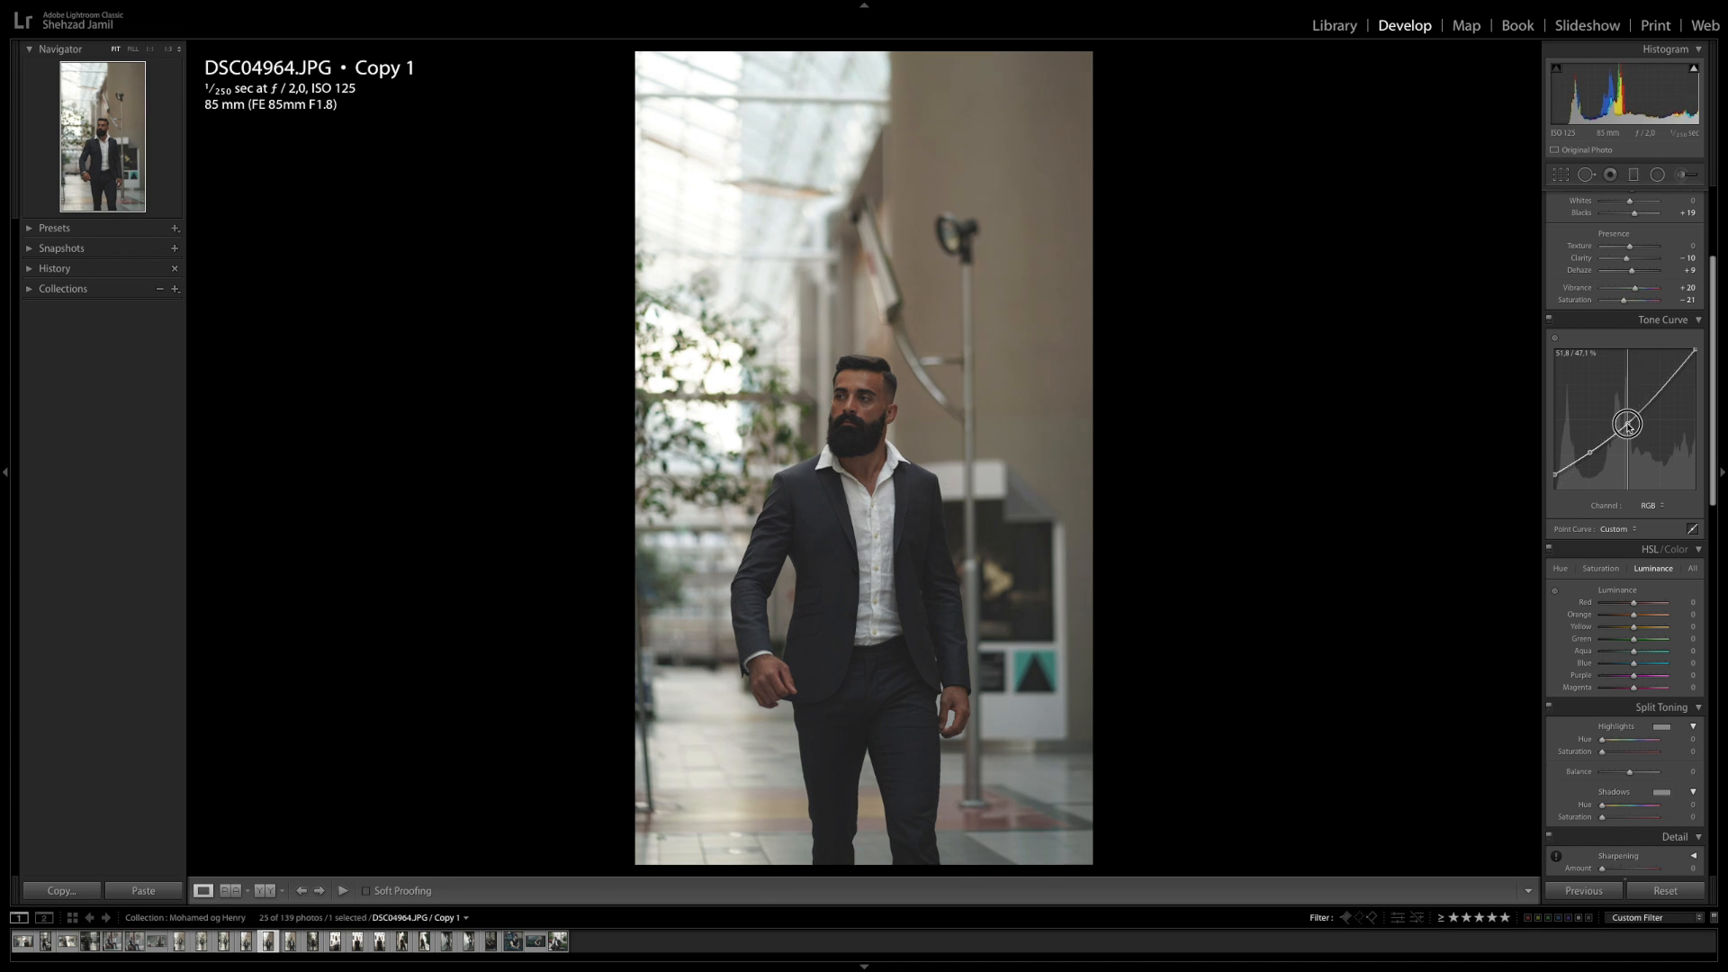
Lower the HSL luminance of reds to -13 and oranges to -4
scroll(1615, 376, "down", 5)
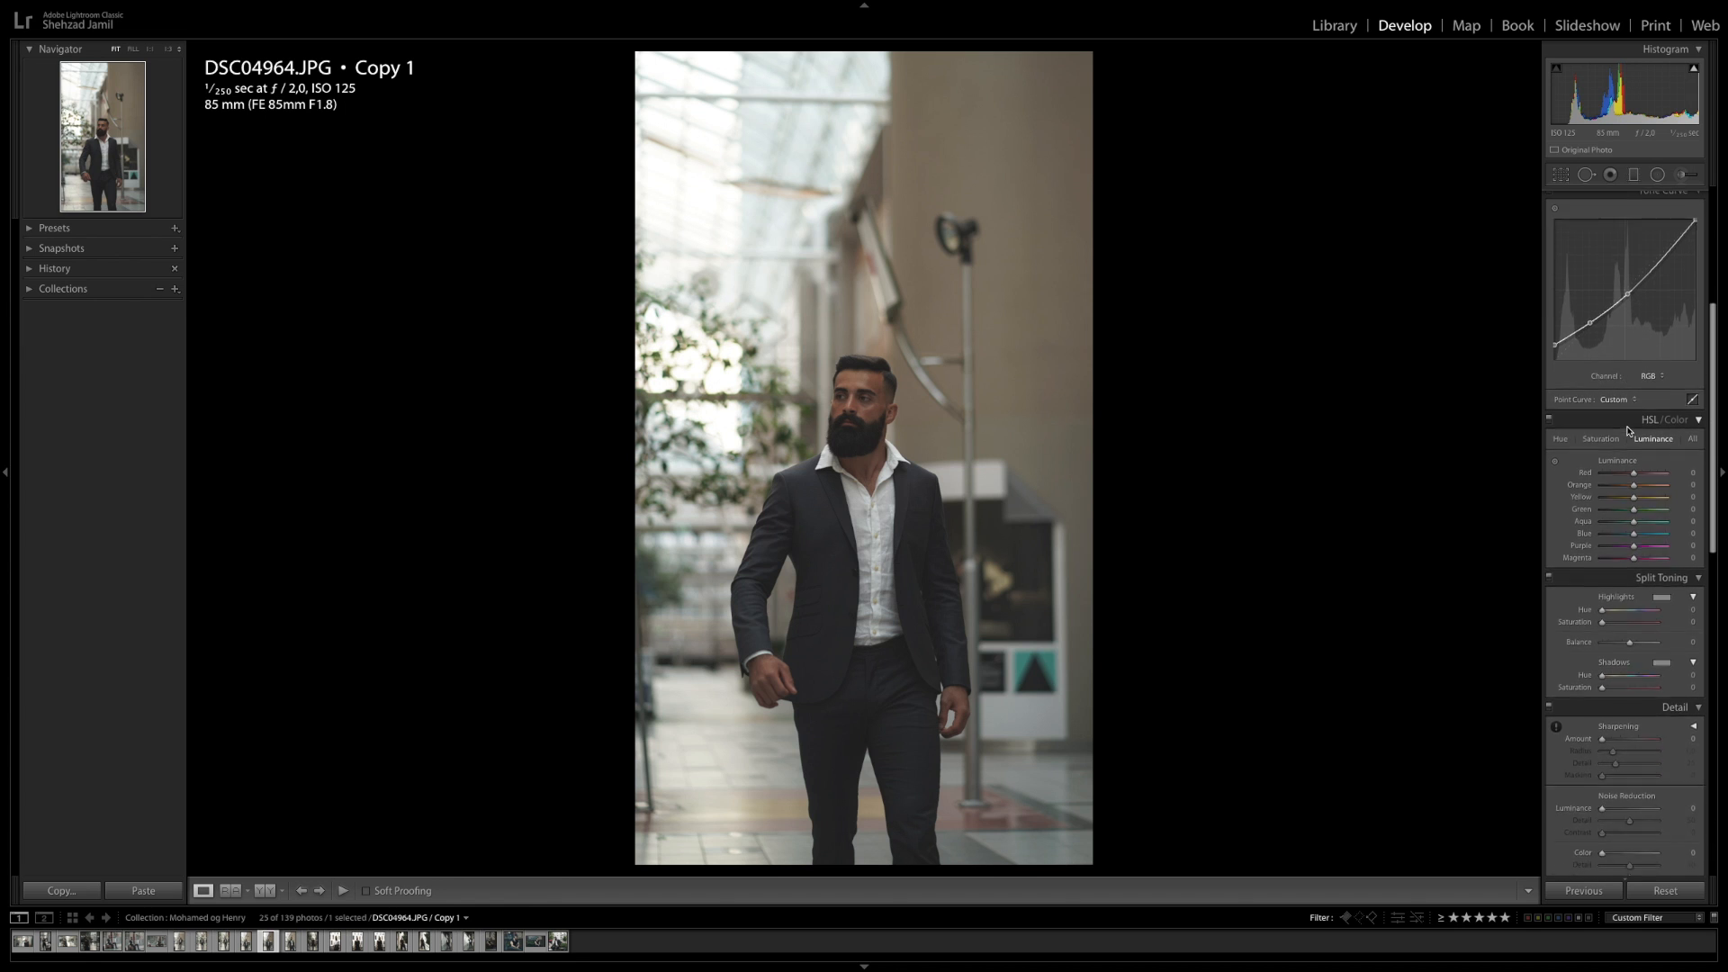
left_click(1581, 312)
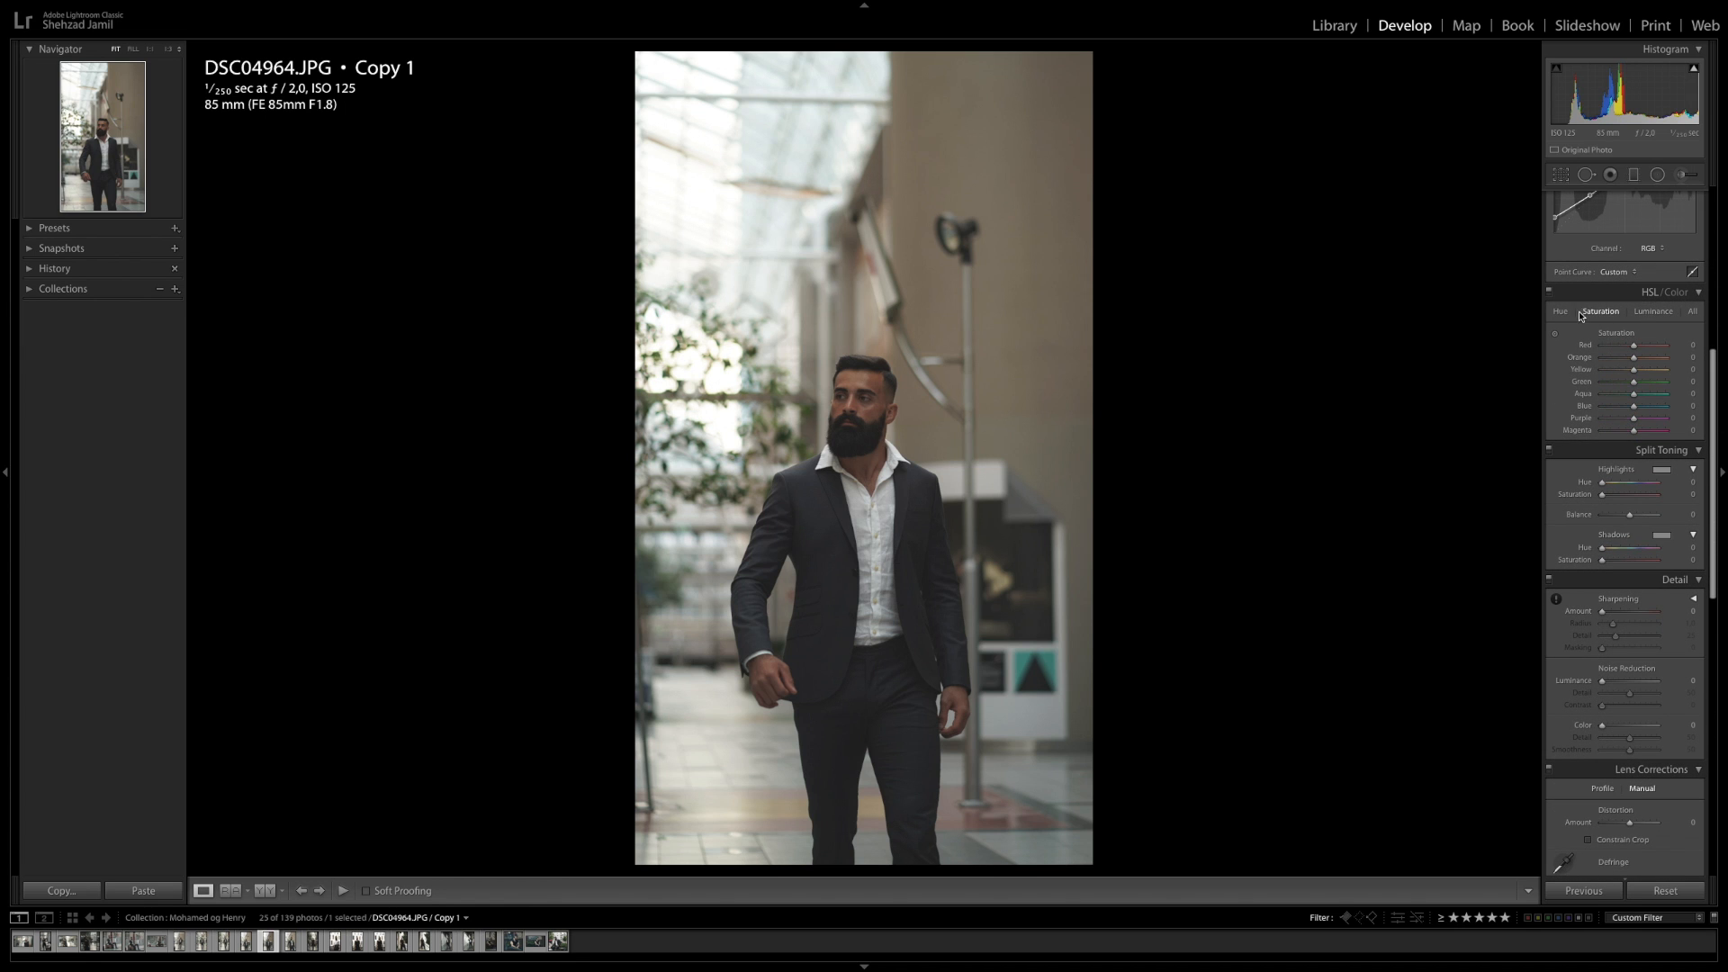
left_click(1632, 313)
left_click_drag(1688, 358, 1684, 358)
scroll(1670, 451, "down", 1)
Pick a warm split-toning highlight colour of hue 51 and saturation 17
left_click(1662, 422)
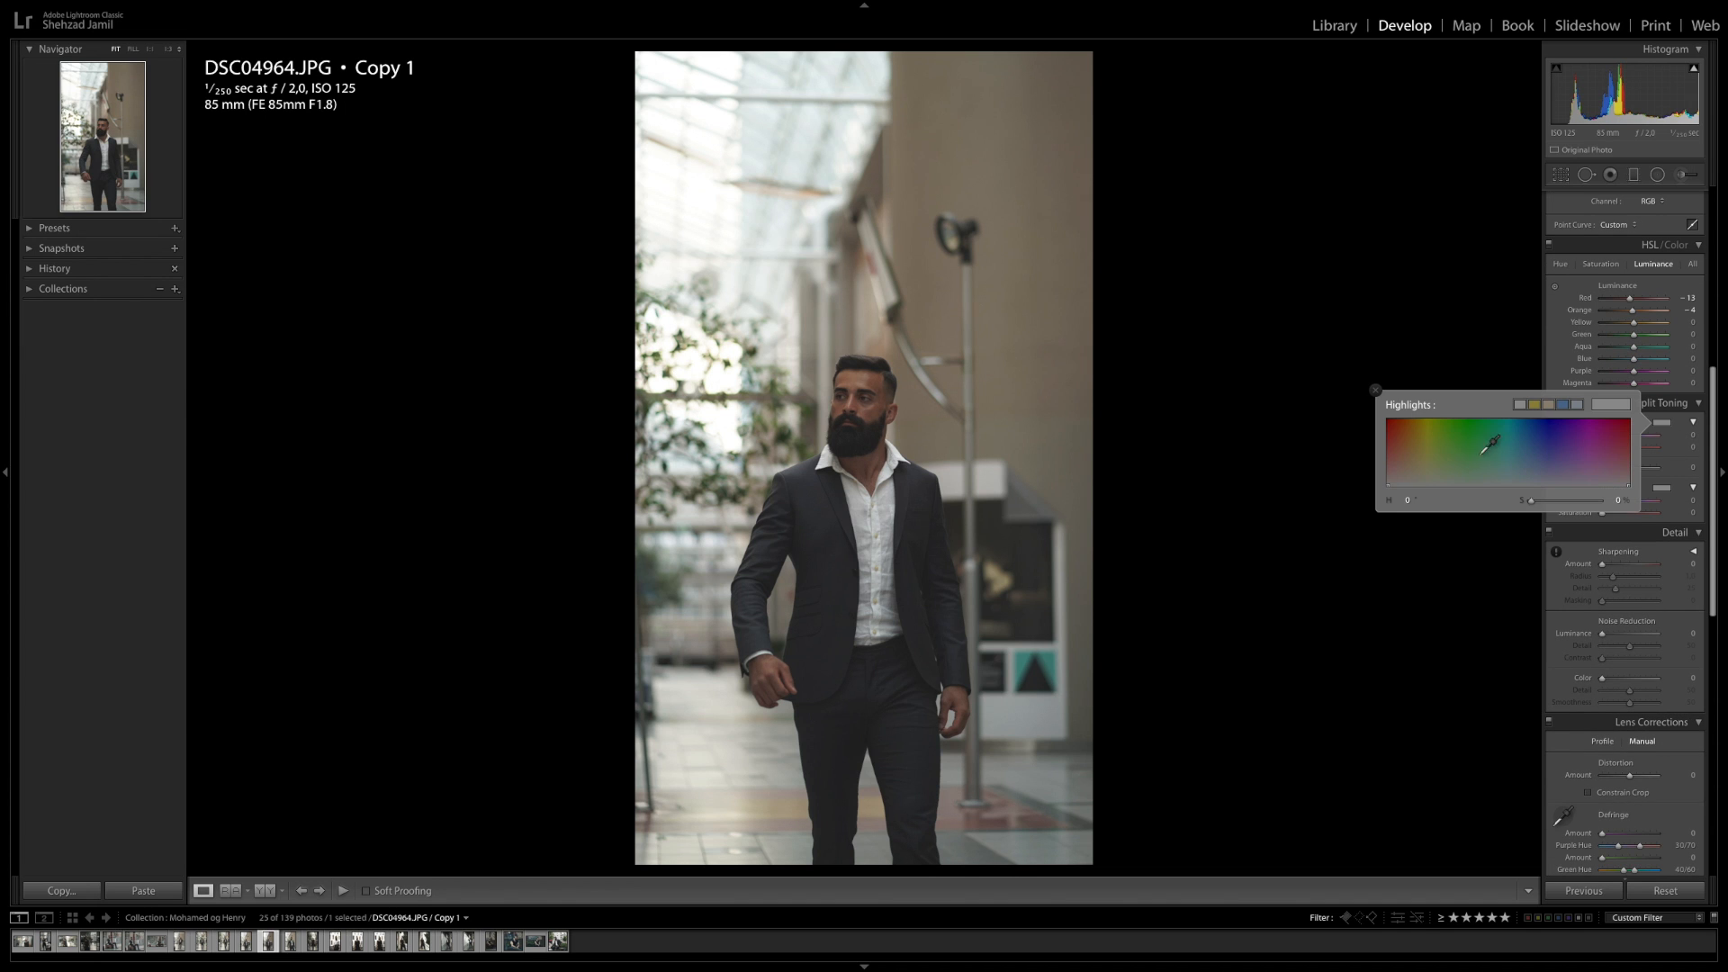
left_click(1425, 473)
Pick a shadow split-toning colour of hue 180, saturation 10, and set the balance to +30
left_click(1658, 488)
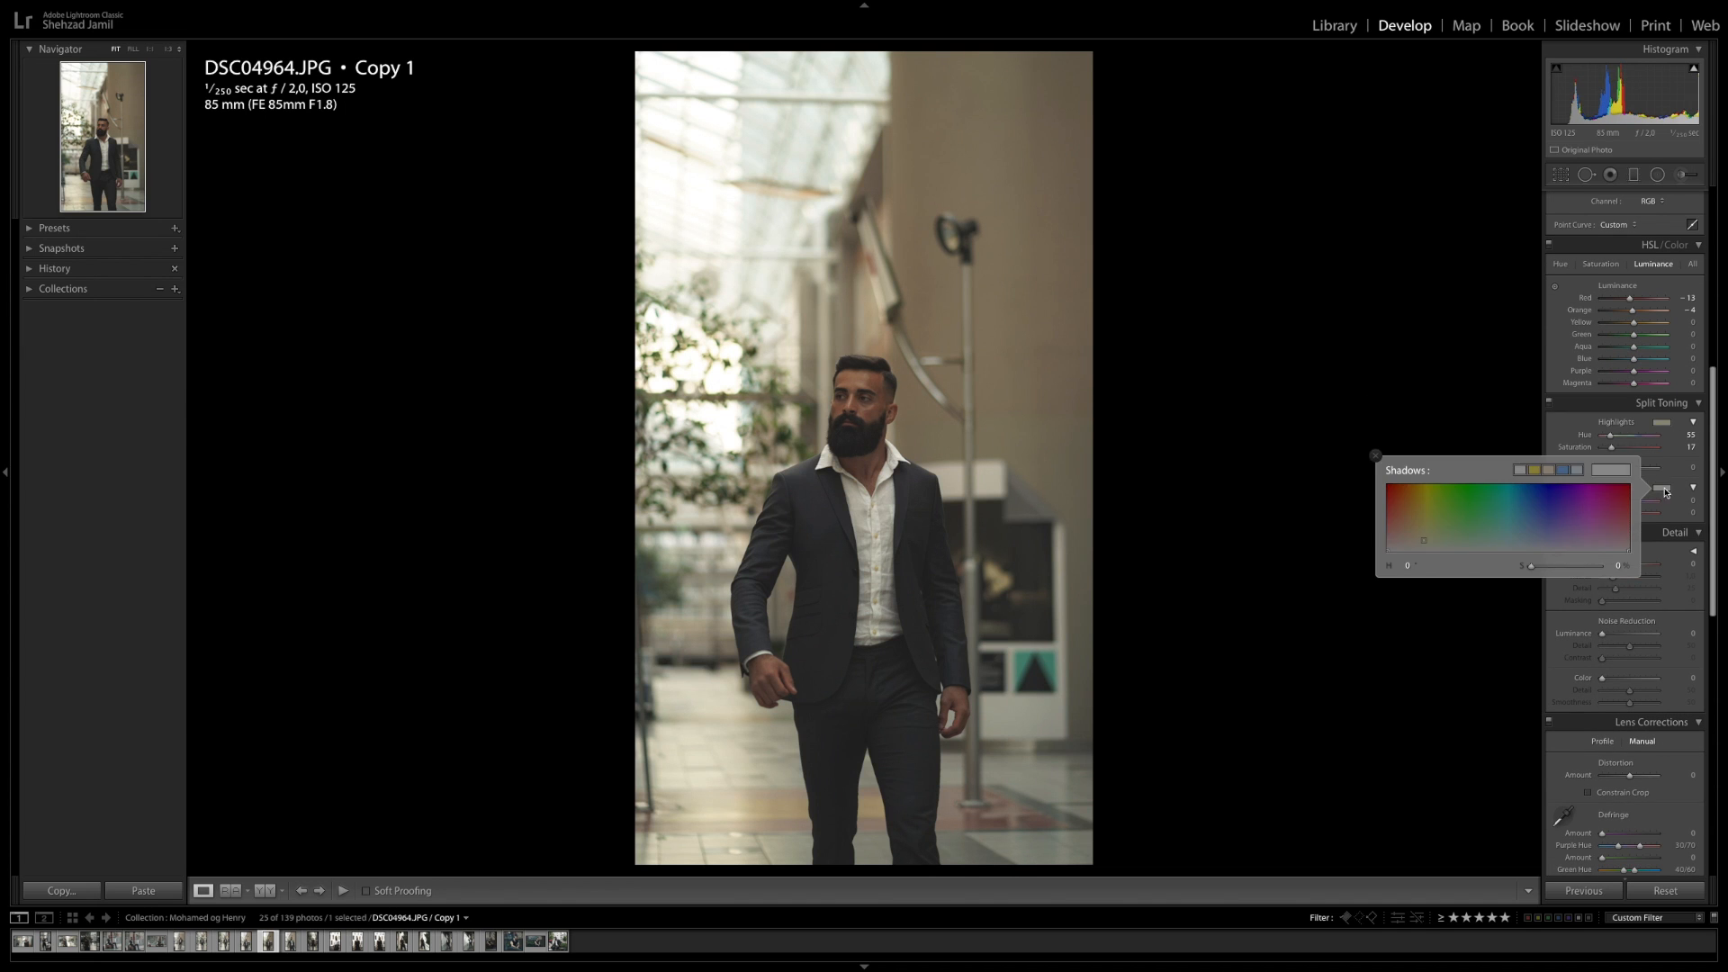
left_click(1527, 541)
left_click_drag(1688, 468, 1692, 468)
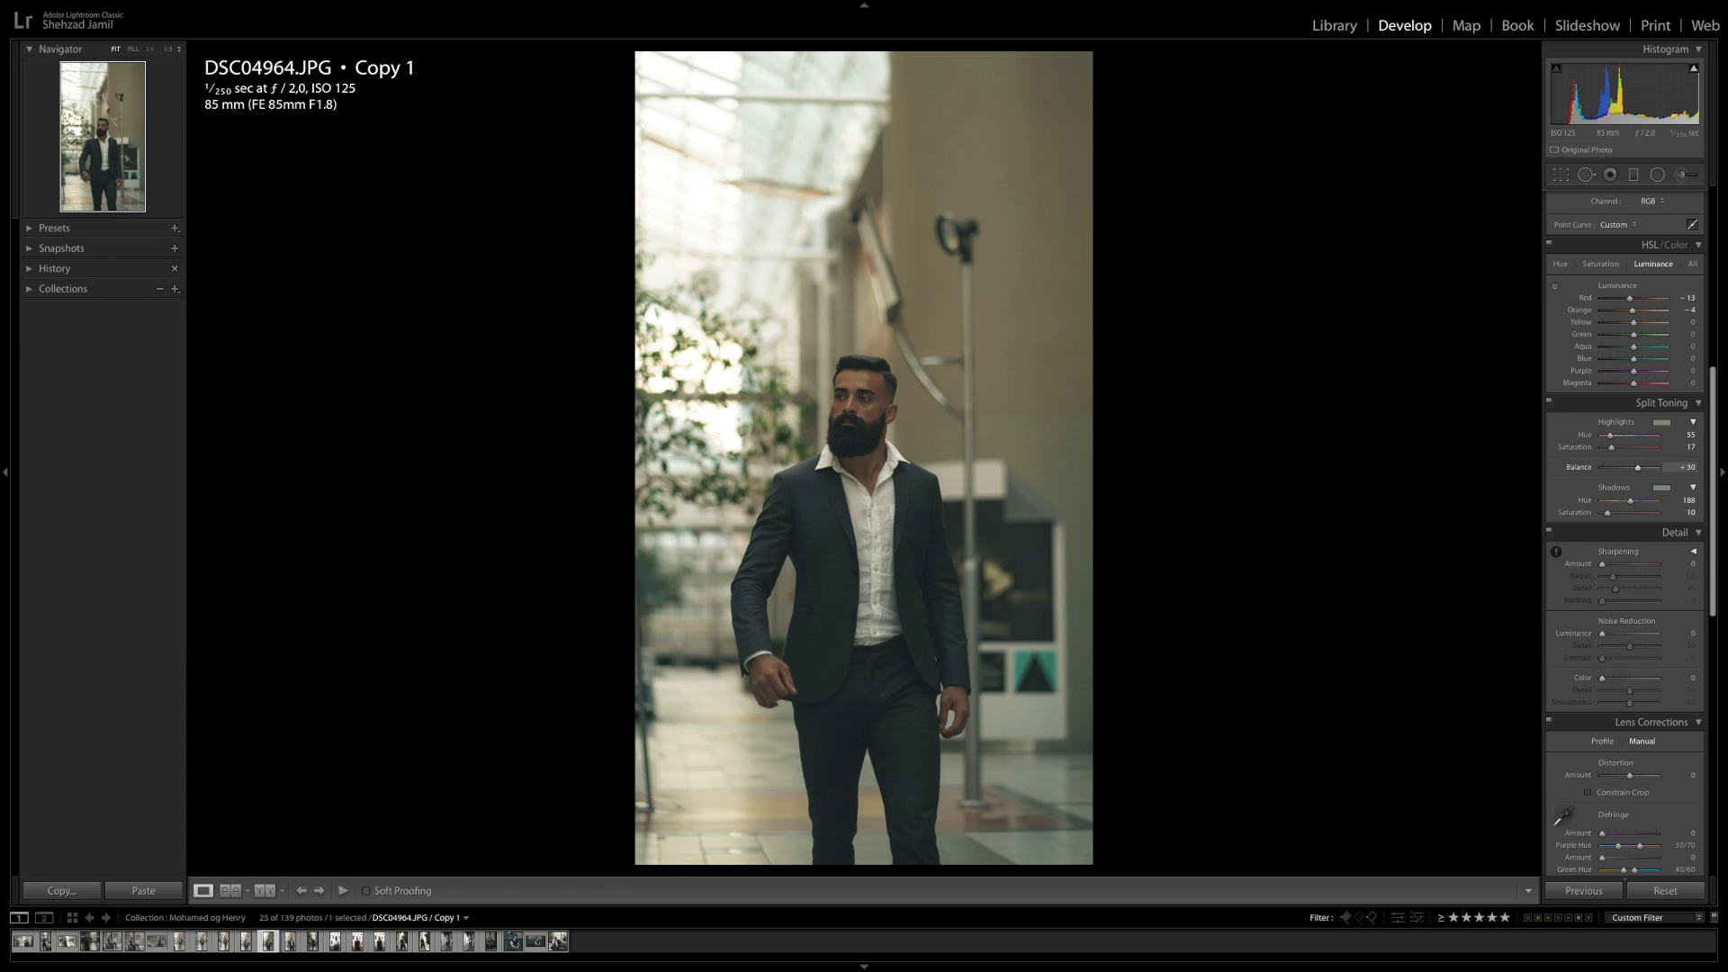
left_click_drag(1681, 513, 1675, 512)
Increase the sharpening amount in the Detail panel
scroll(1679, 486, "down", 2)
left_click_drag(1680, 519, 1683, 520)
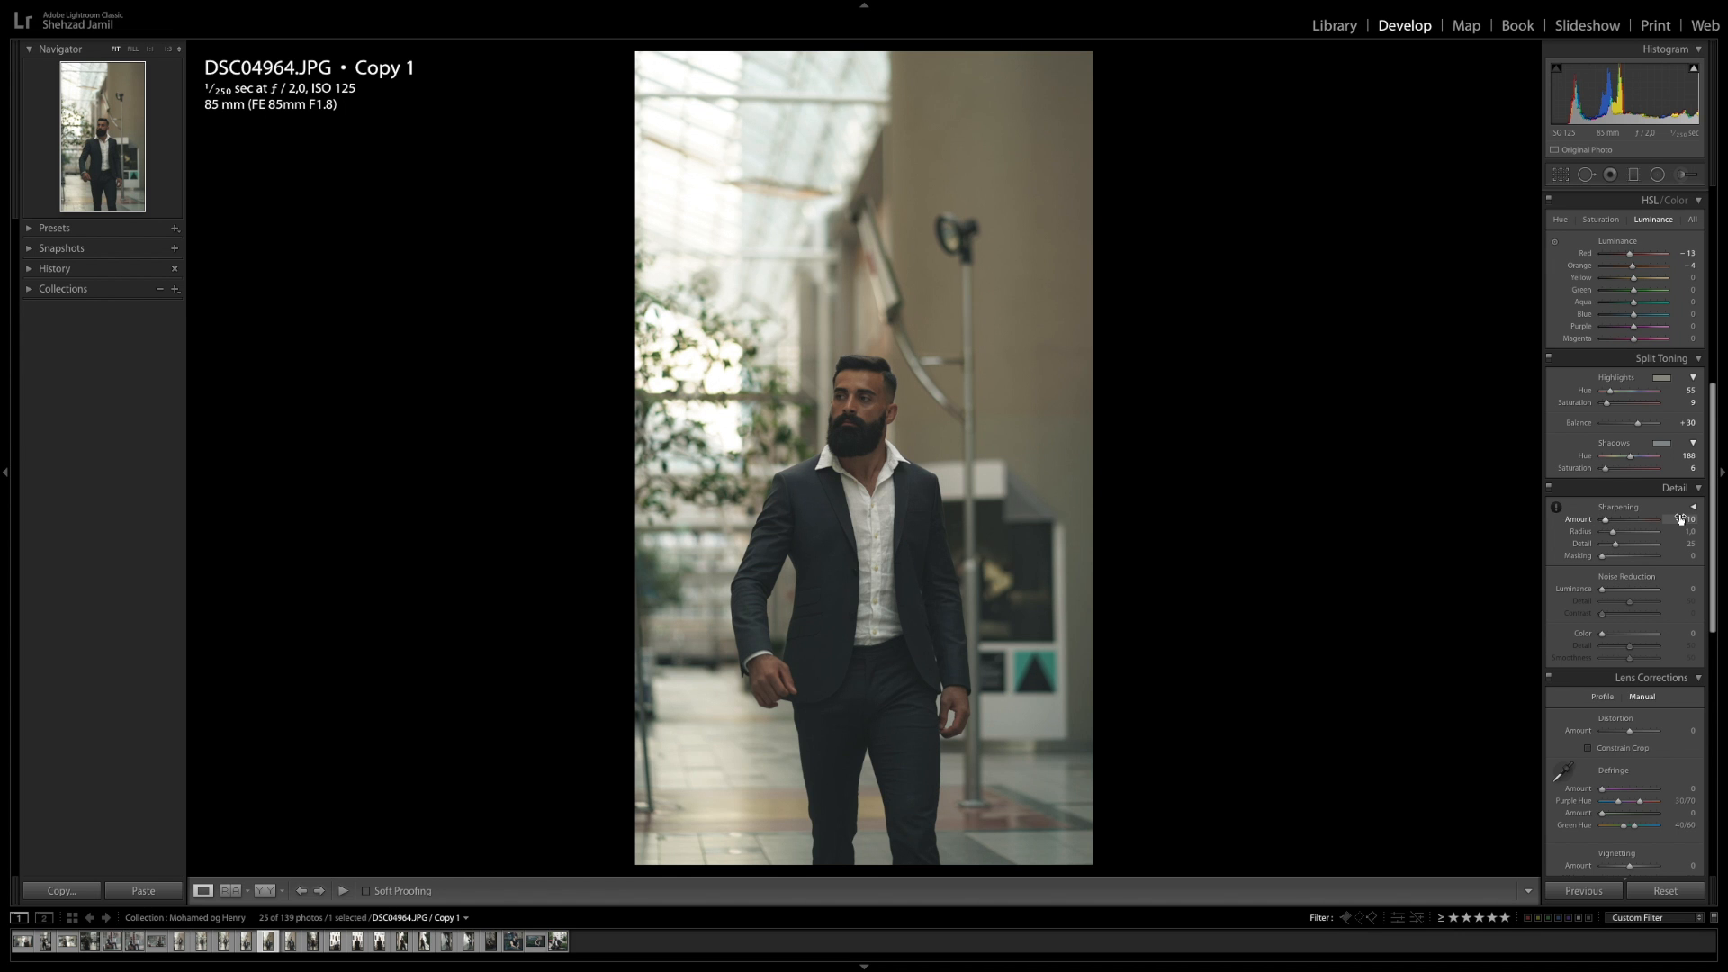
Draw a radial filter ellipse around the man and adjust its width, height and centre to frame him
scroll(1671, 526, "down", 10)
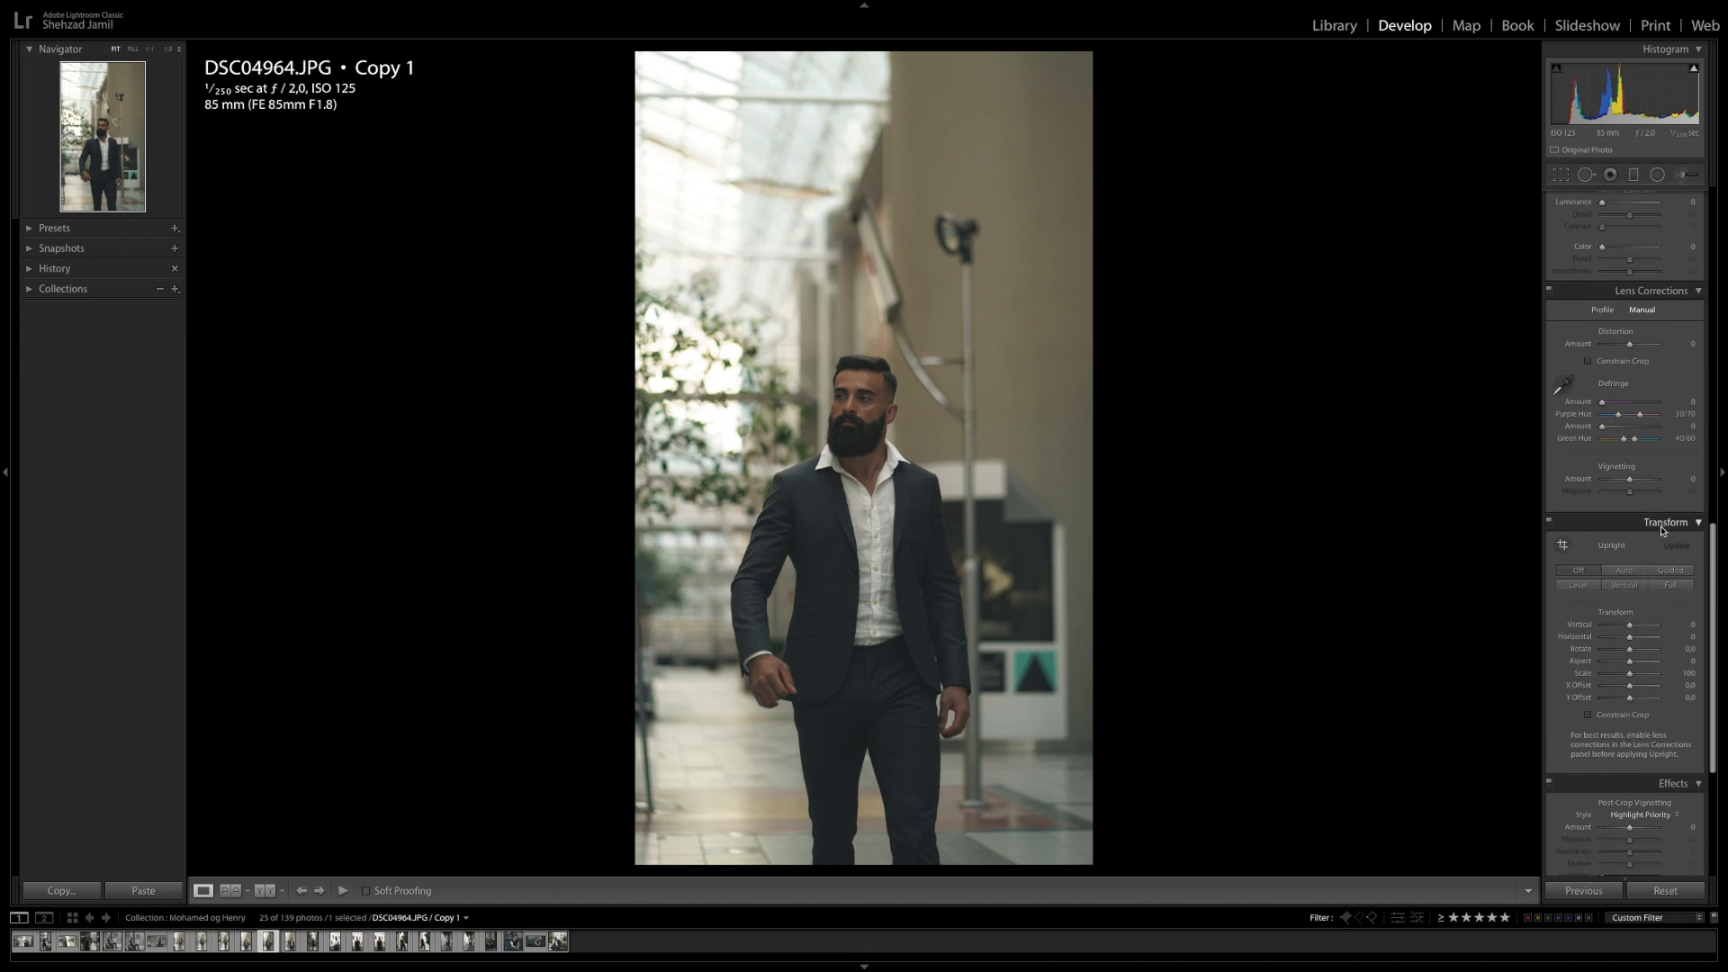
scroll(1647, 360, "up", 10)
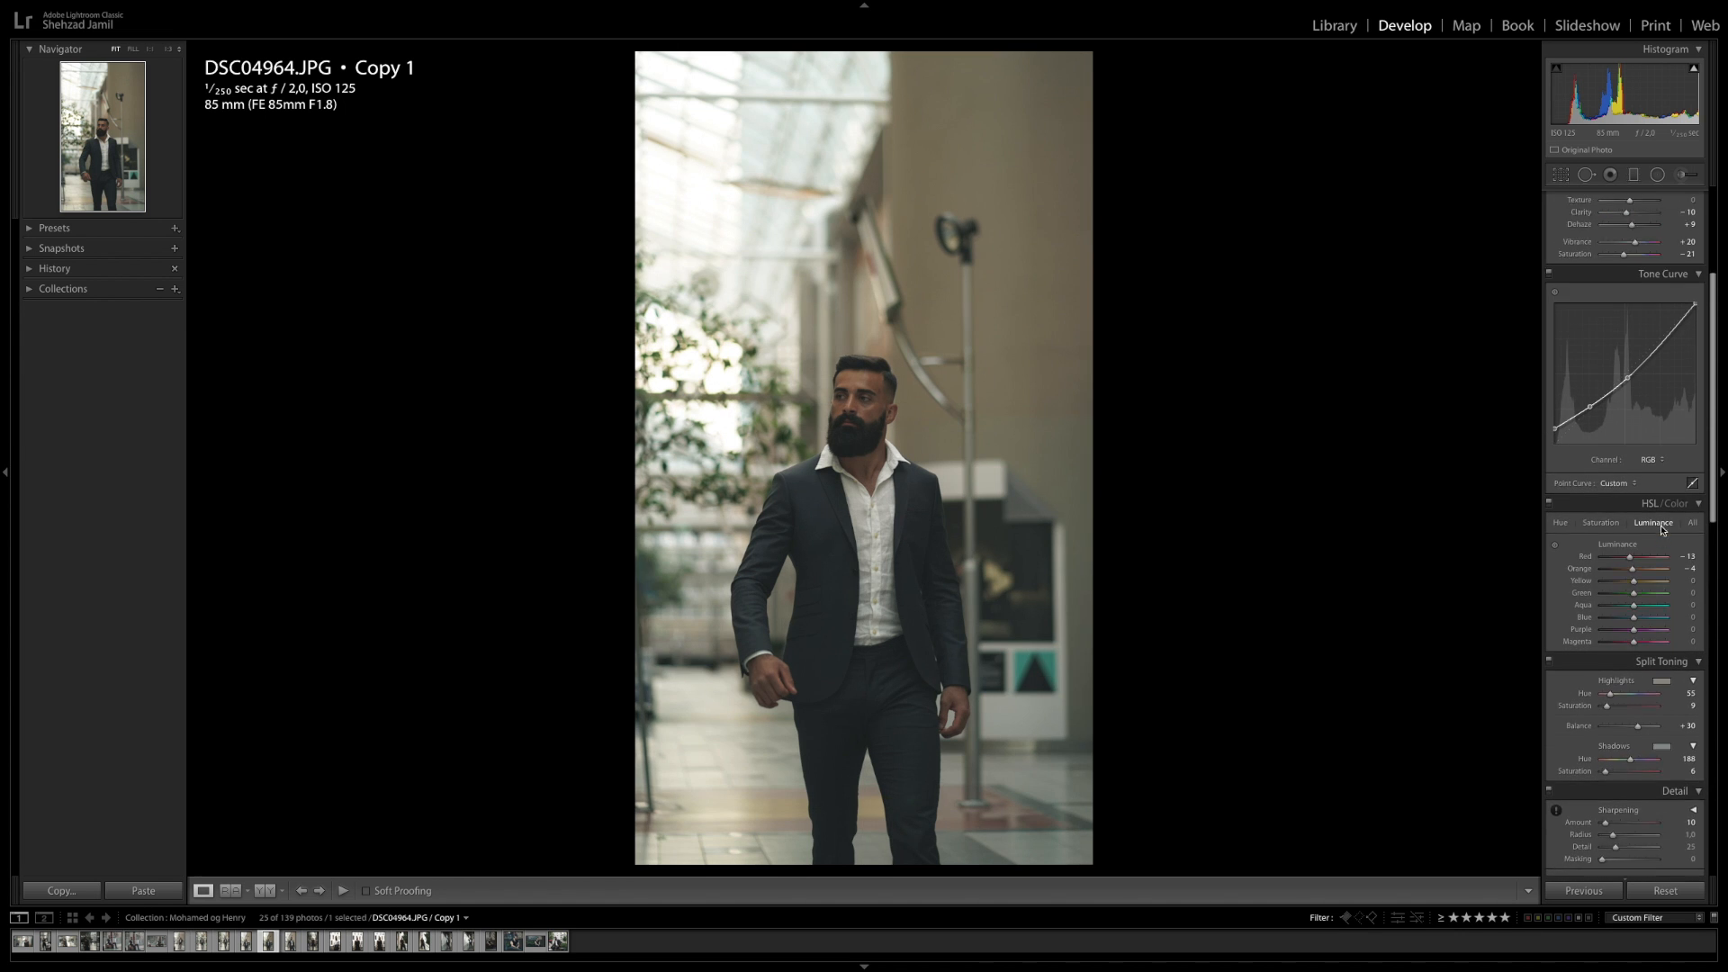
left_click(1657, 175)
left_click_drag(843, 442, 864, 538)
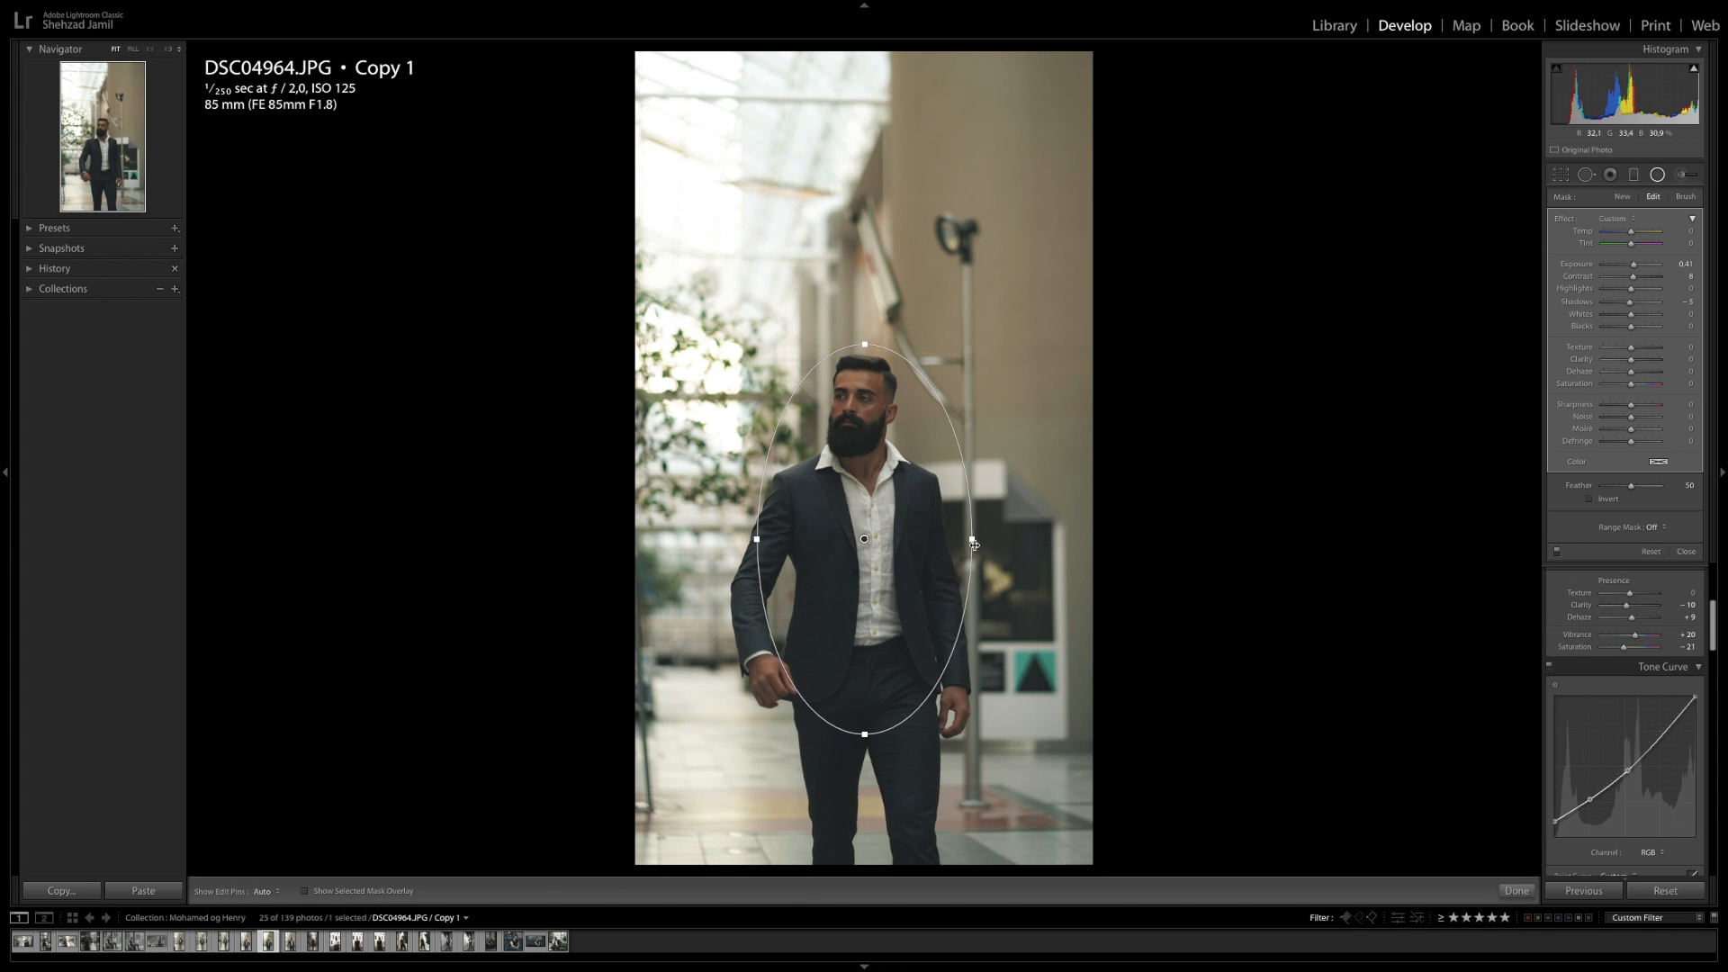
left_click_drag(974, 544, 984, 540)
left_click_drag(752, 538, 731, 538)
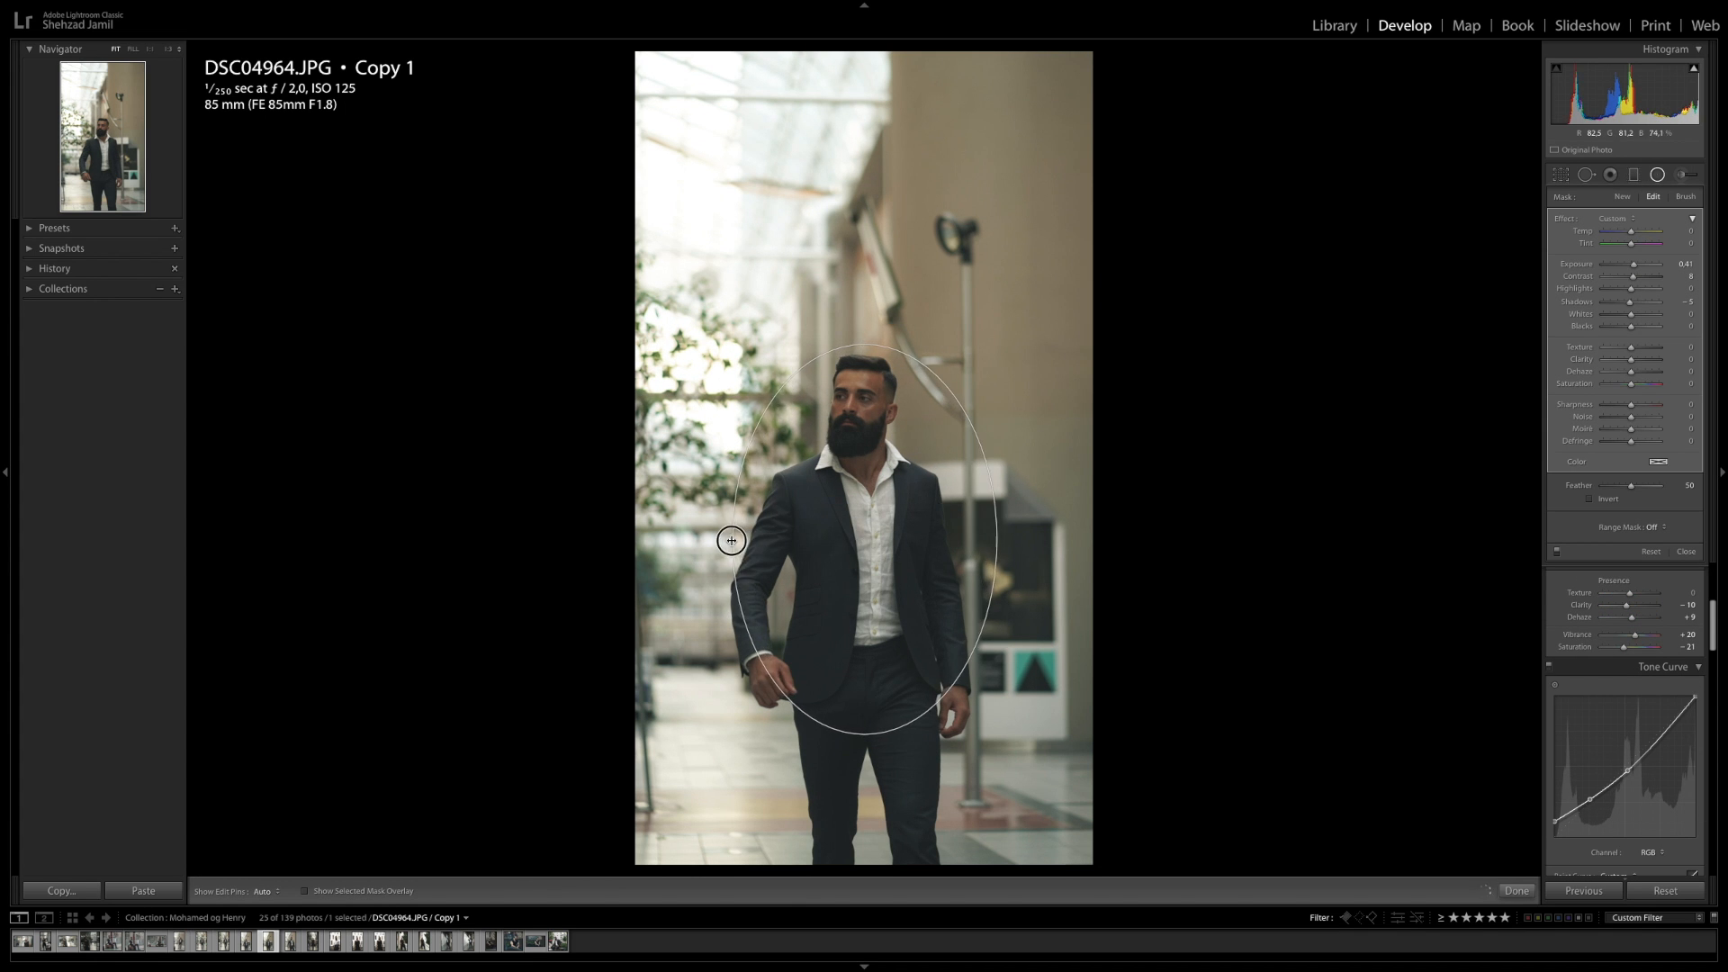
left_click_drag(865, 735, 864, 820)
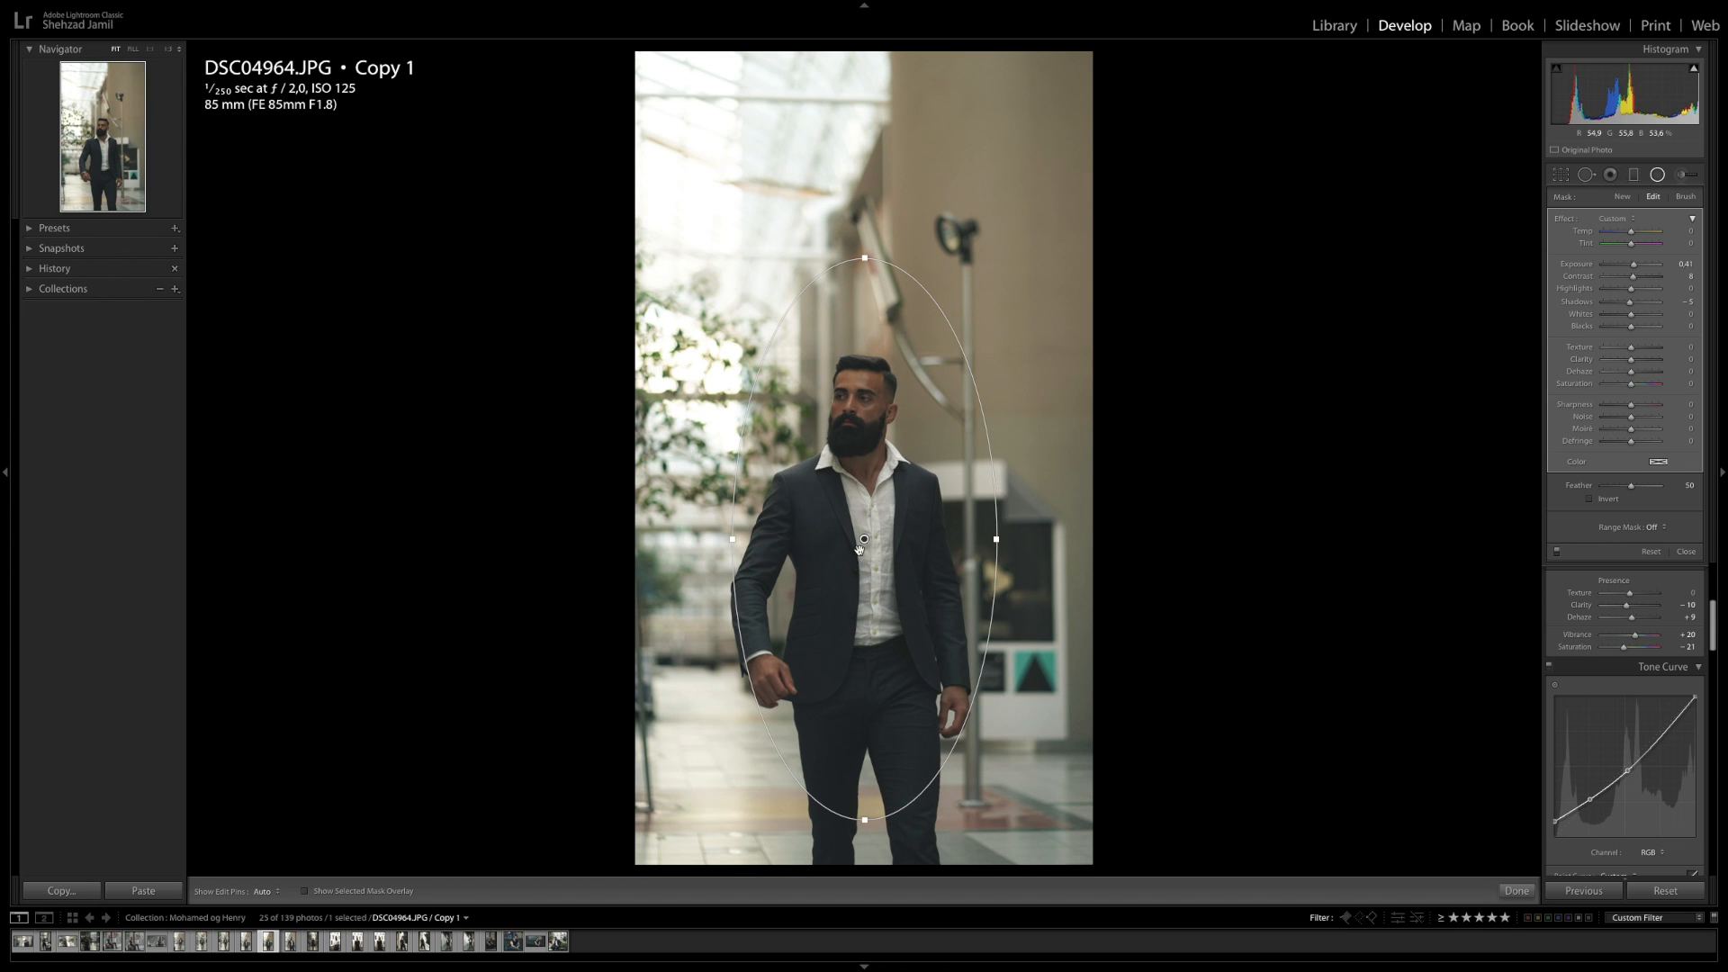
left_click_drag(864, 538, 865, 563)
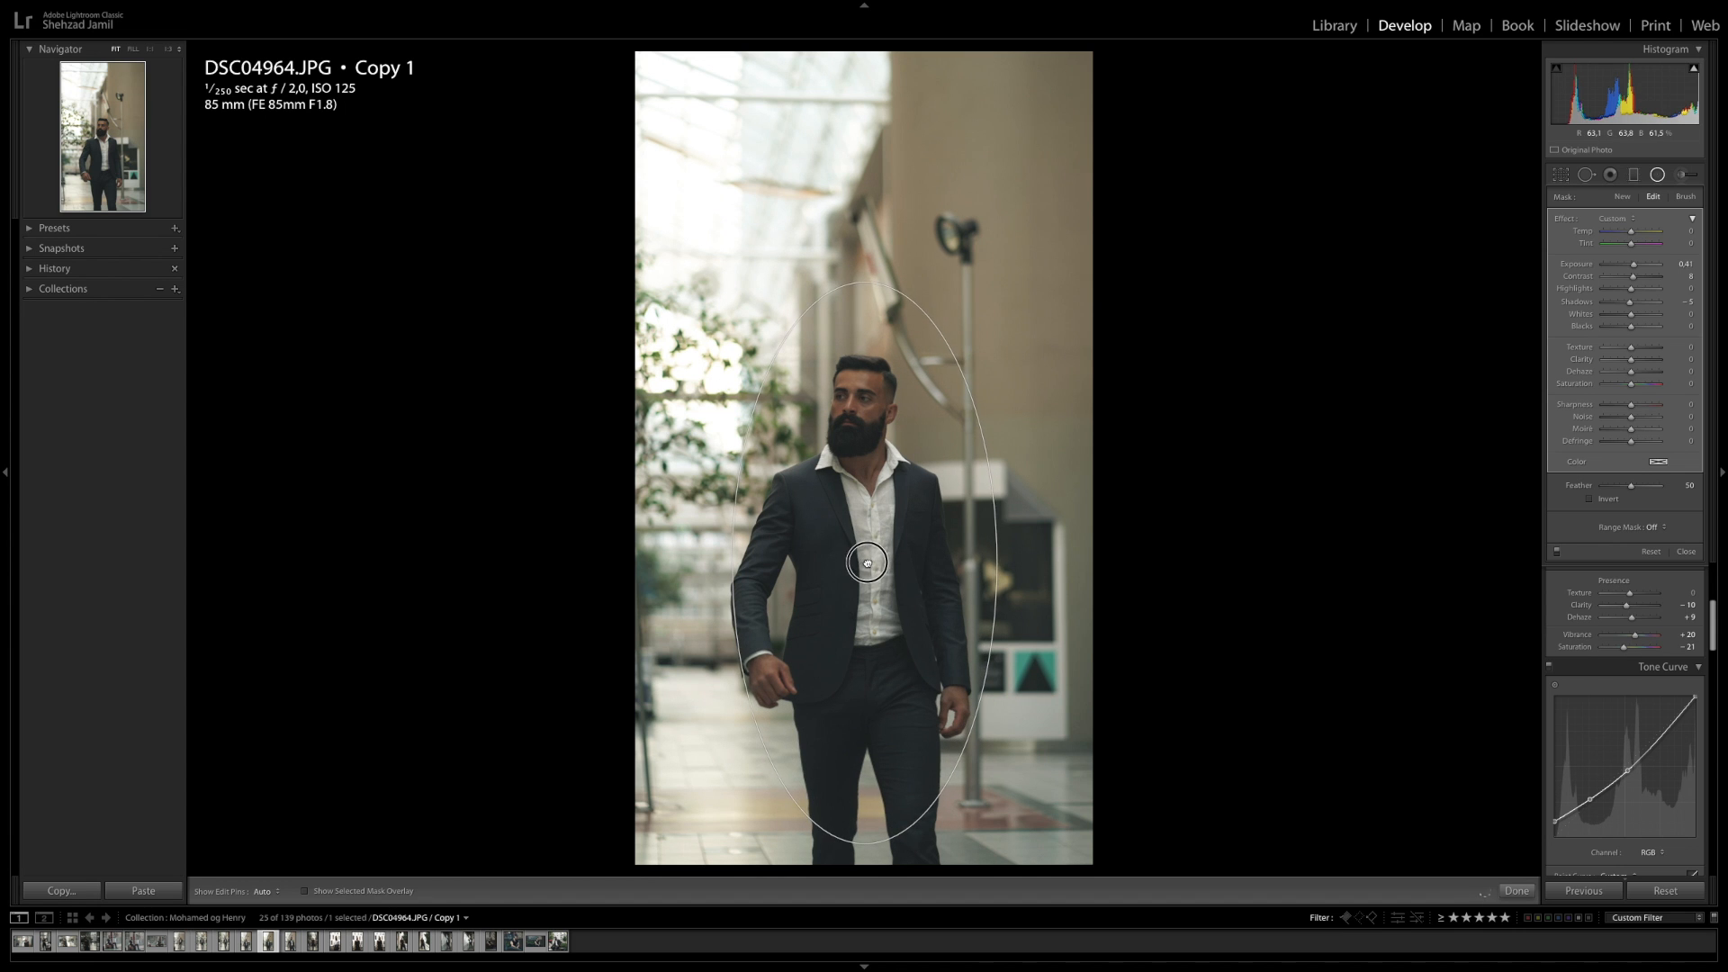
Show the mask overlay, set the filter feather to 42, and enlarge the ellipse leftward and upward
left_click(304, 891)
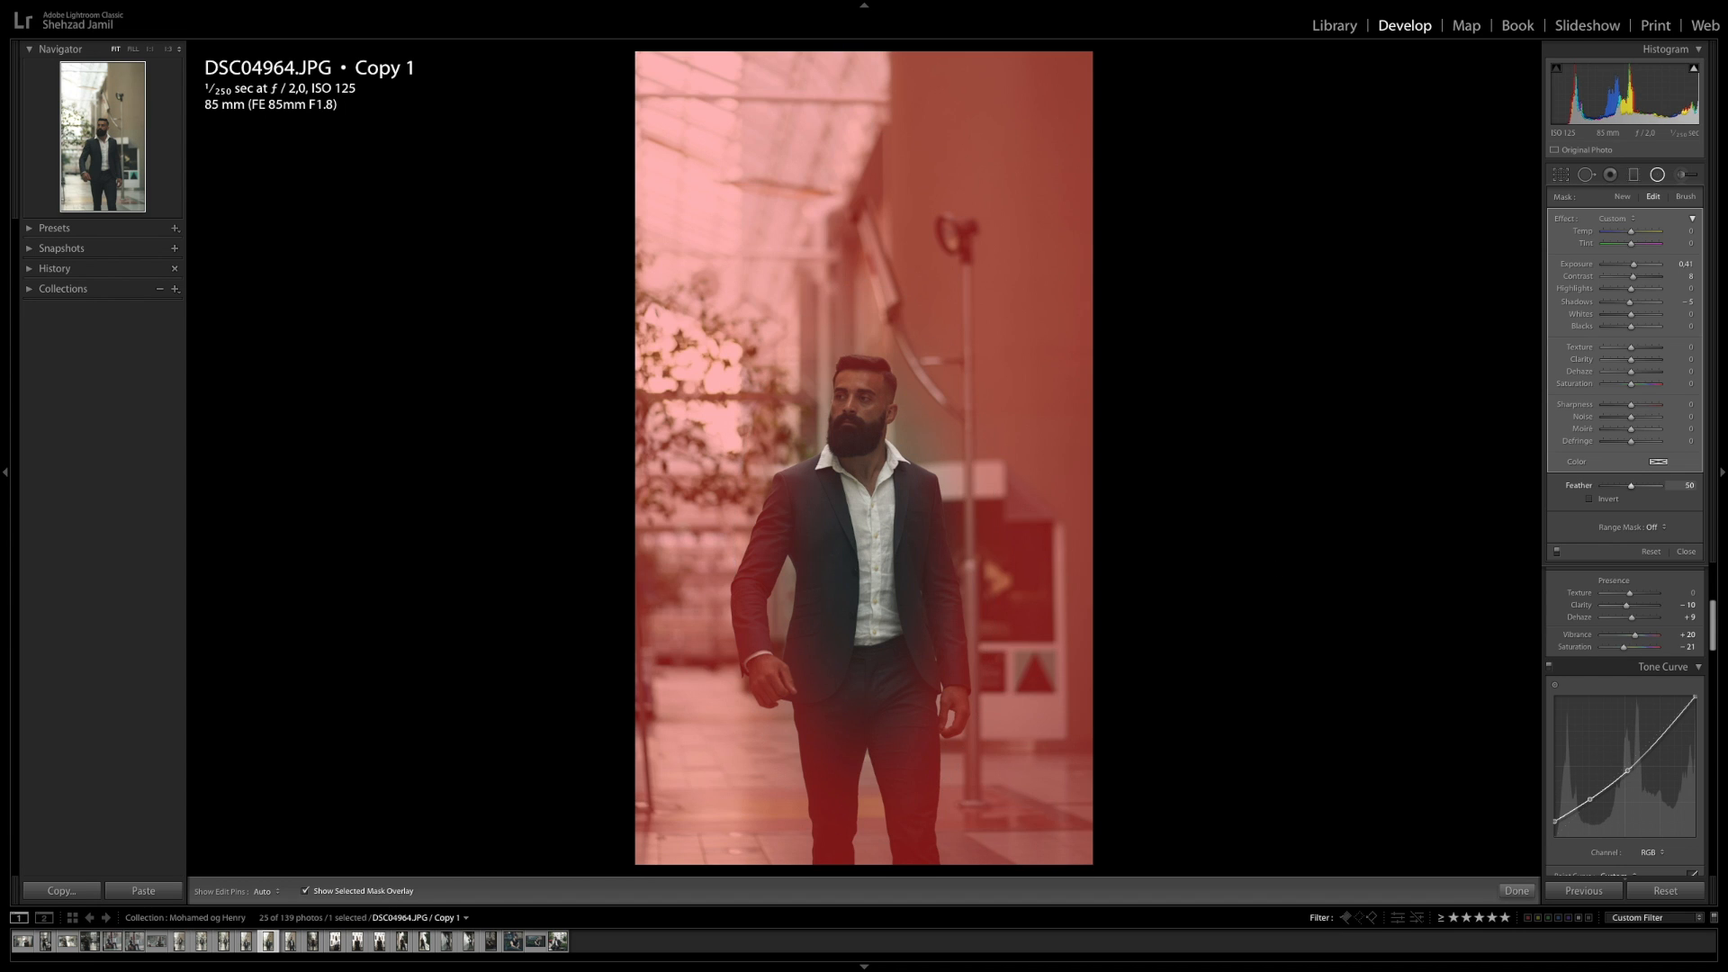
left_click_drag(1627, 486, 1644, 486)
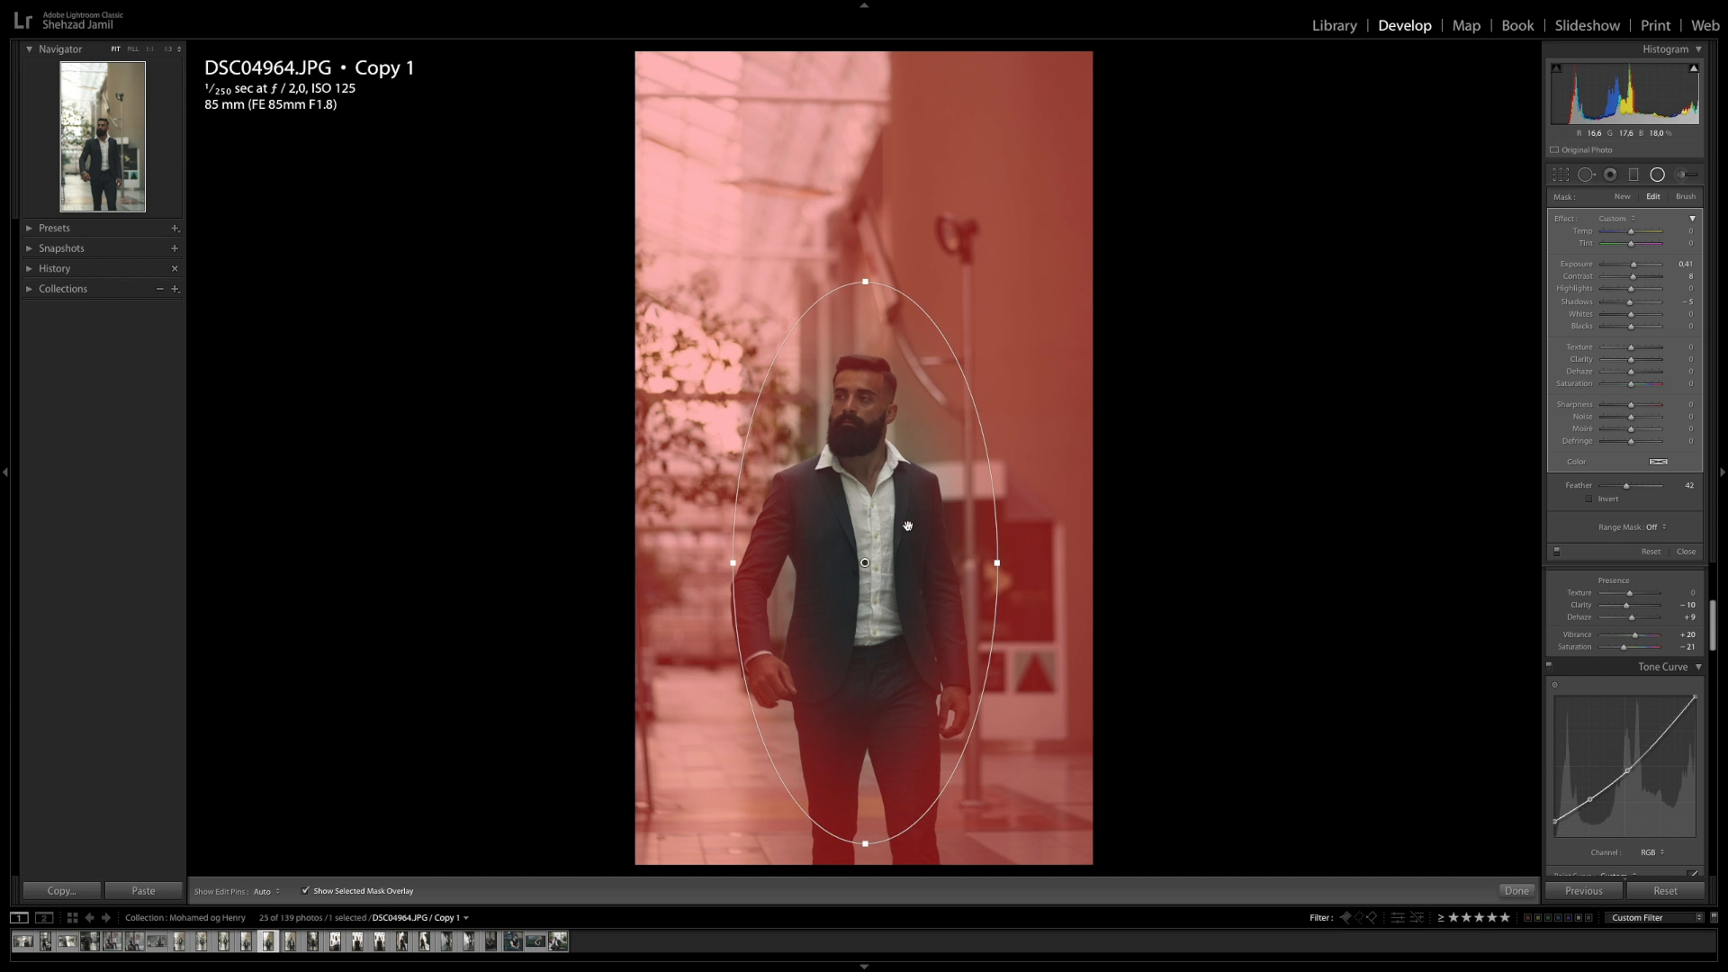
left_click_drag(734, 565, 669, 567)
left_click_drag(866, 281, 865, 226)
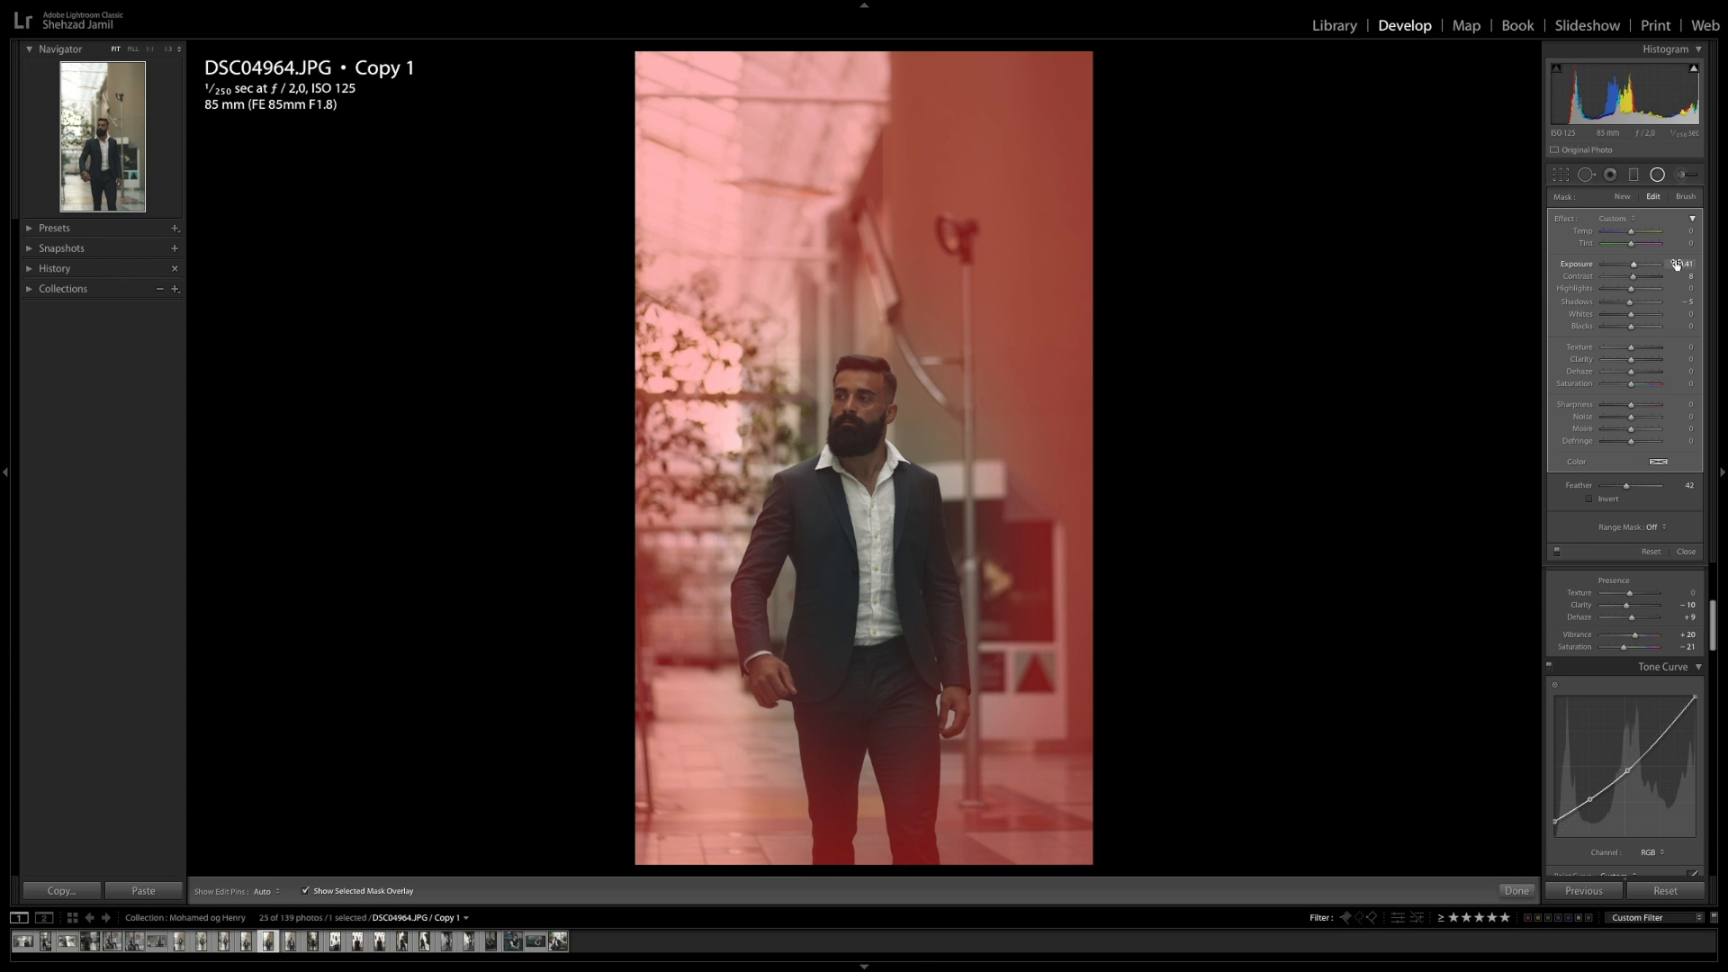
Set the radial filter's exposure to 0.50, highlights -34, shadows -51, clarity -21 and sharpness -39
left_click_drag(1676, 265, 1677, 276)
key("o")
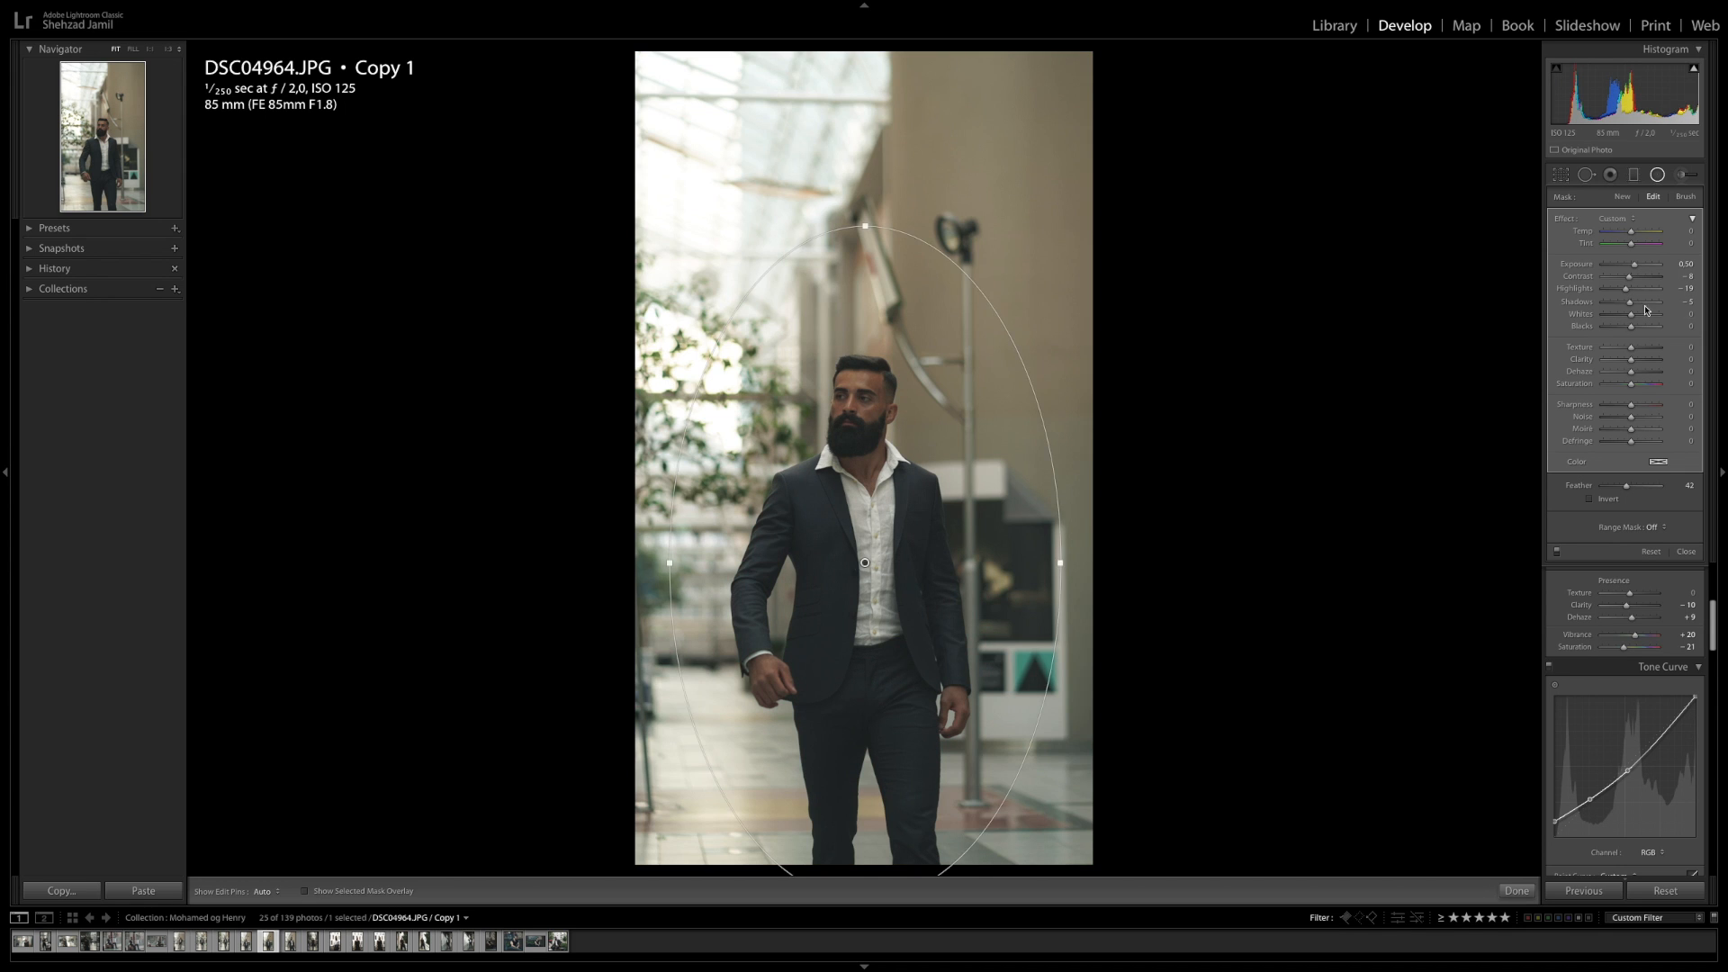
mouse_move(1683, 288)
left_mouse_down()
mouse_move(1660, 288)
mouse_move(1681, 290)
mouse_move(1672, 306)
left_mouse_up()
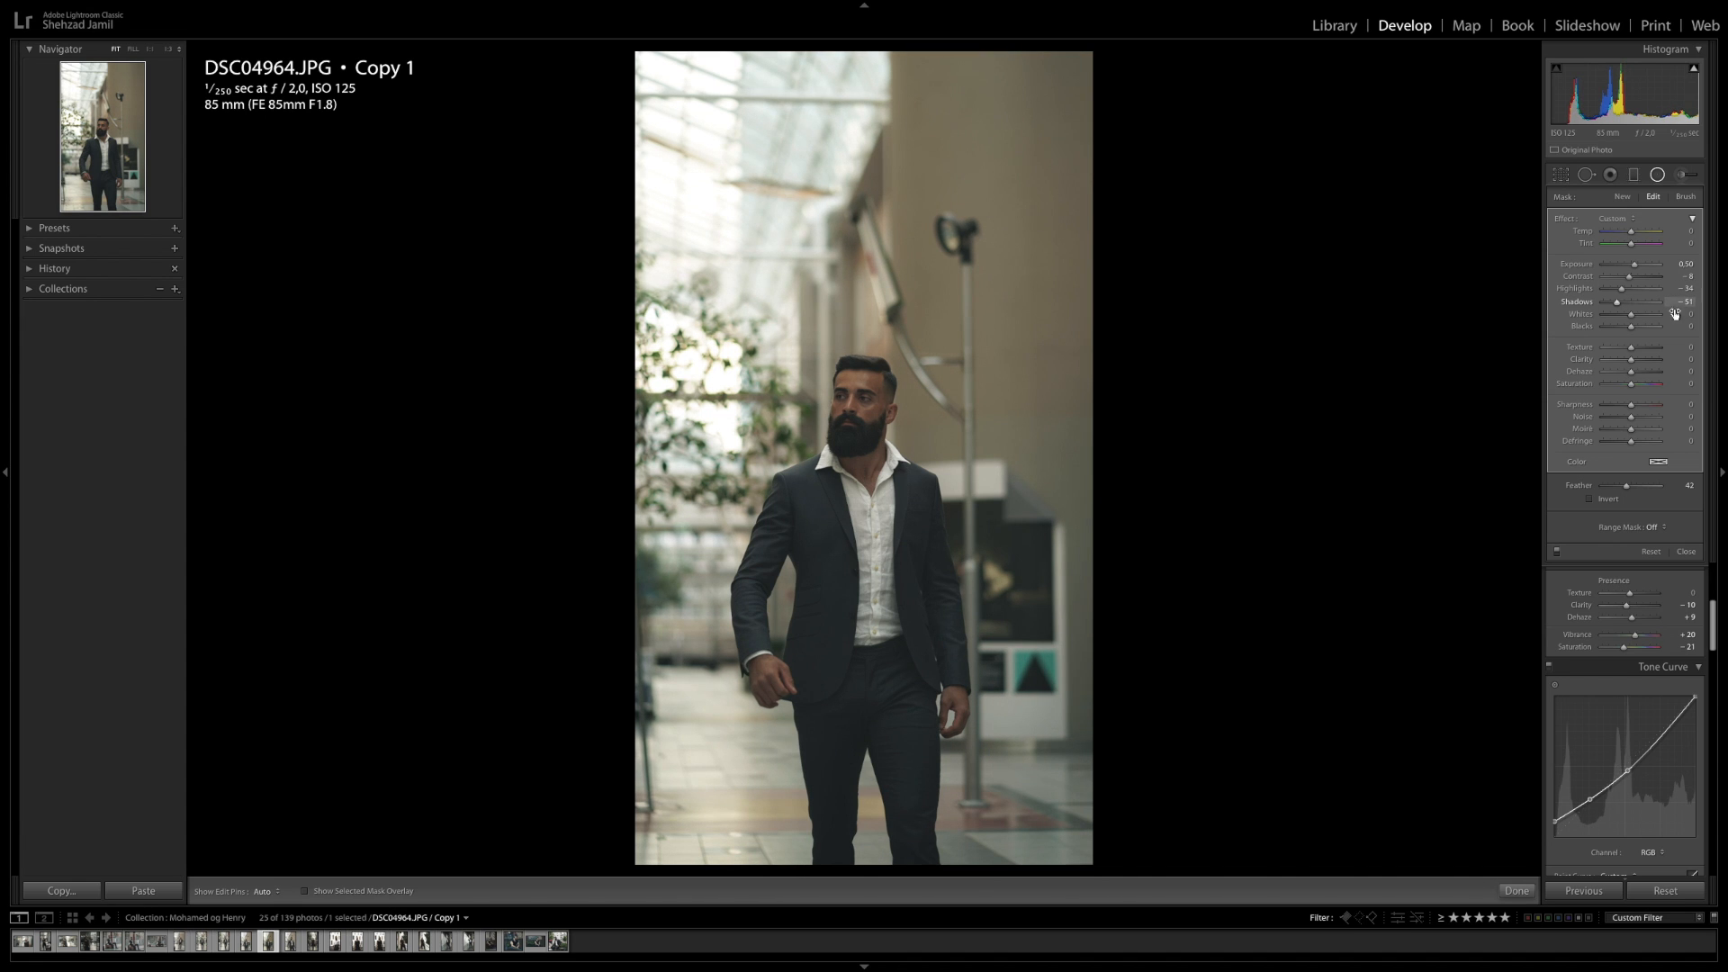
left_click_drag(1683, 404, 1681, 359)
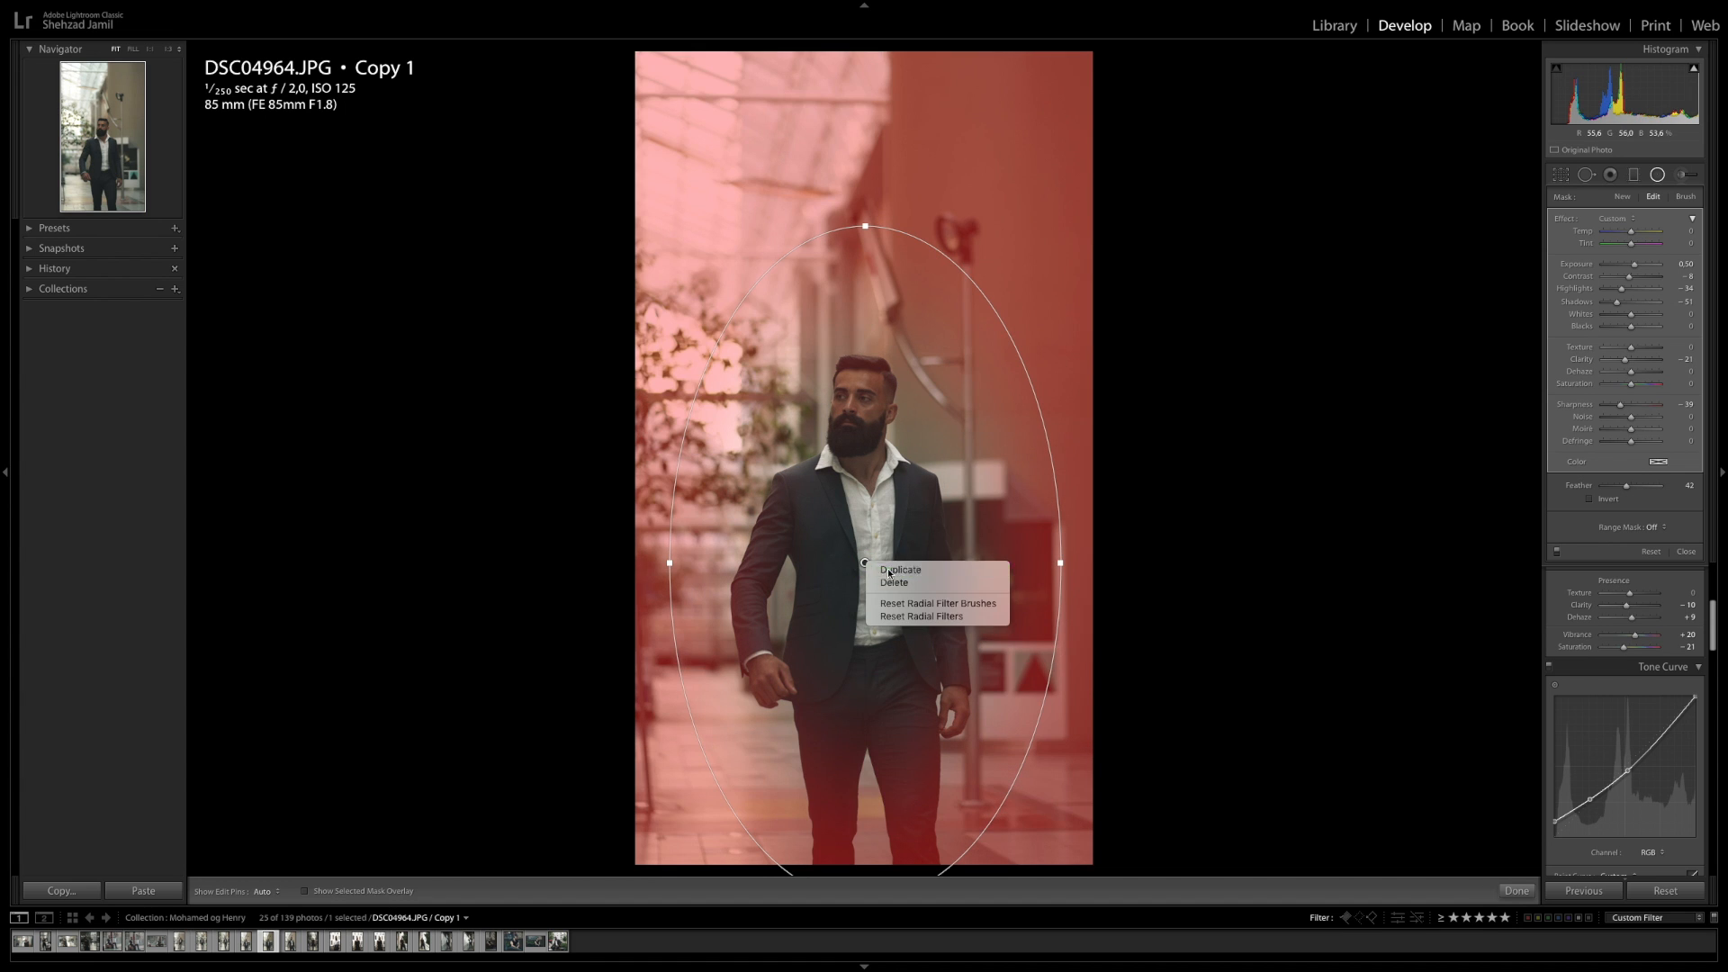
Duplicate the radial filter, invert the duplicate, and show its mask overlay
left_click_drag(889, 570, 897, 554)
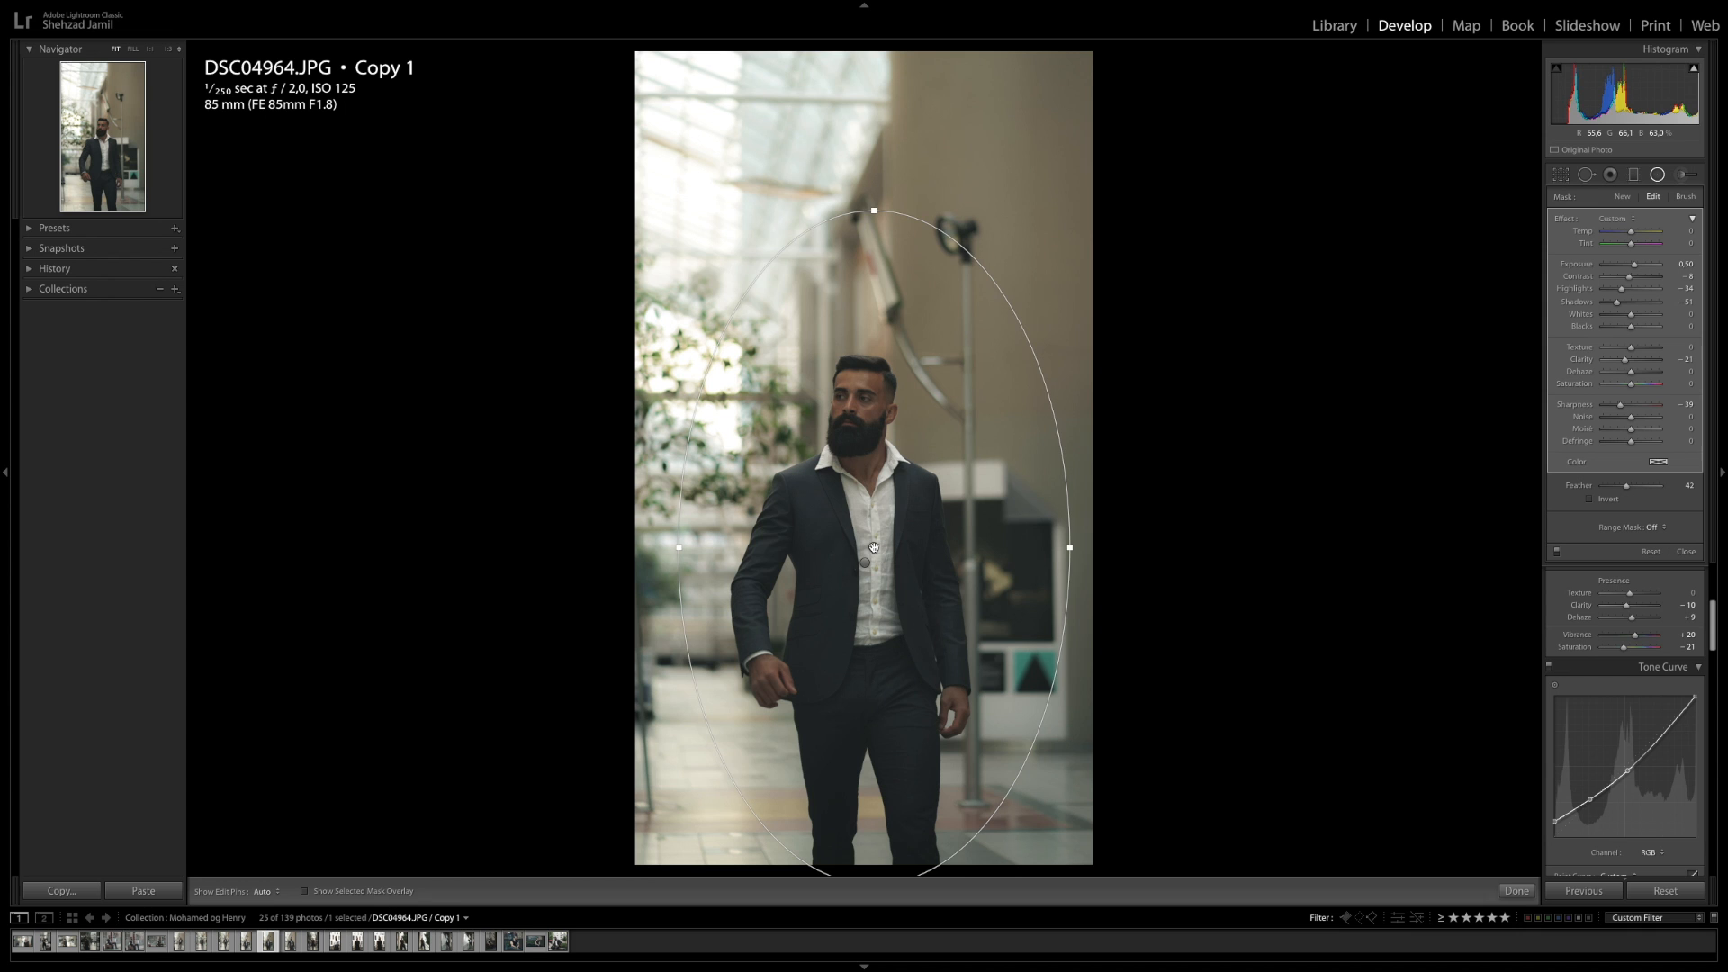
left_click(1589, 499)
left_click(304, 891)
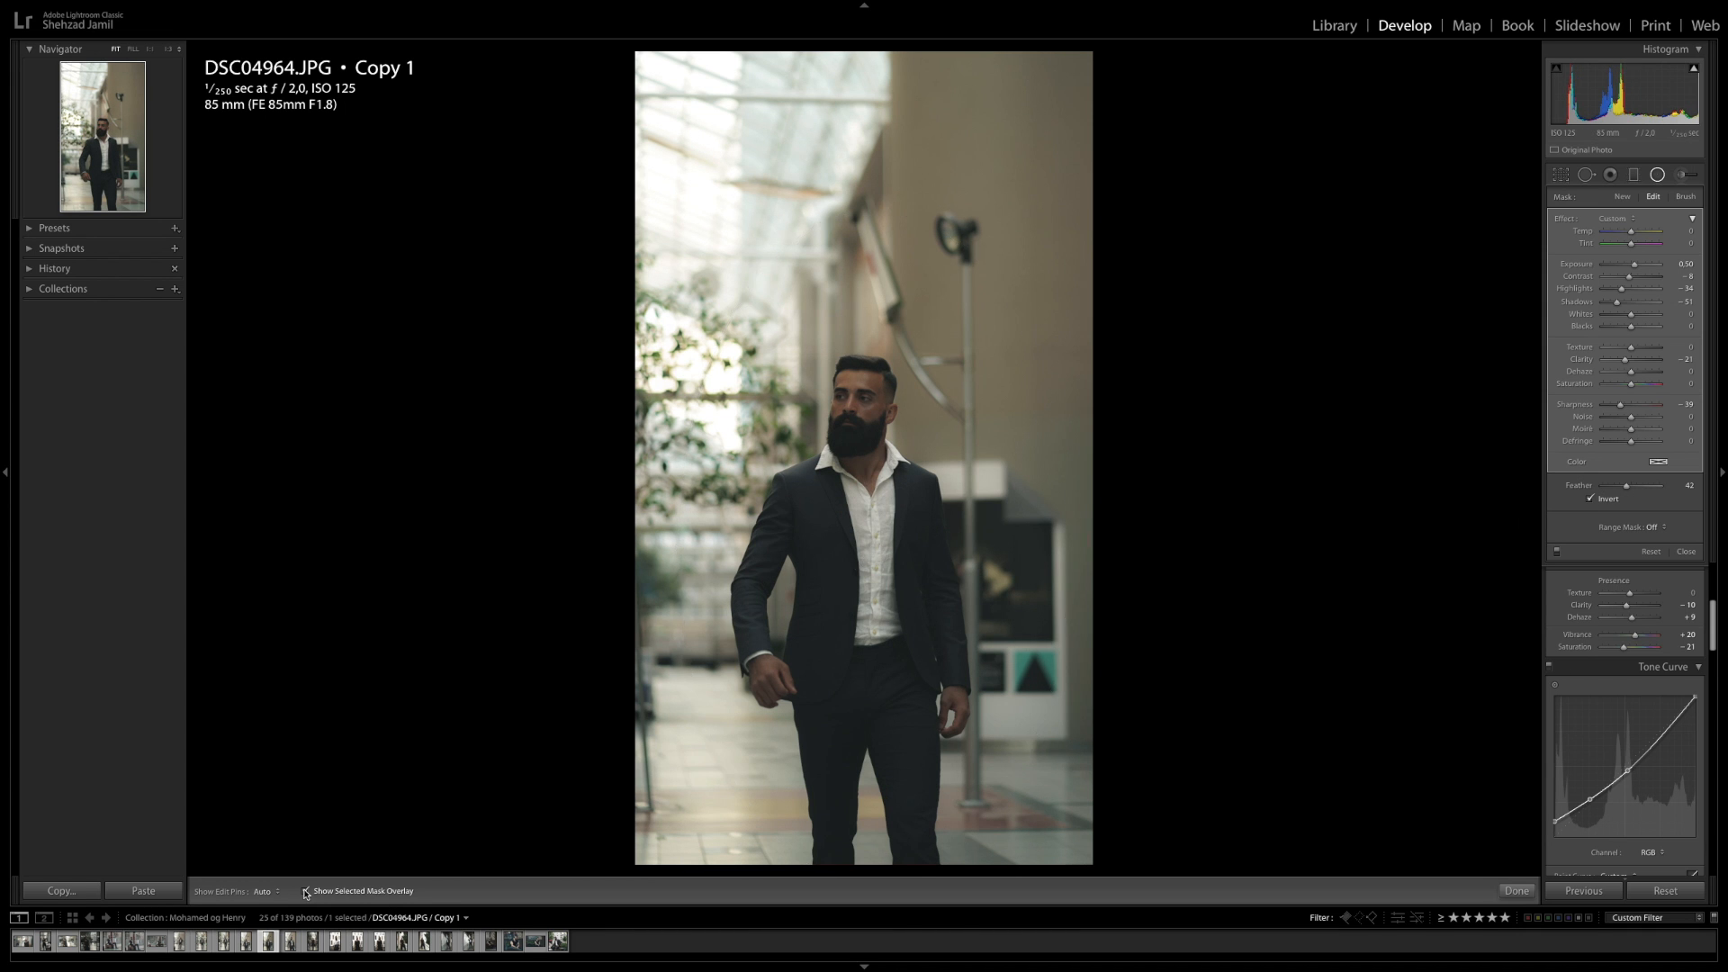
Shrink and reposition the duplicate ellipse tightly around the man's body, then hide the overlay
left_click_drag(879, 547, 878, 542)
left_click_drag(1070, 546, 1020, 549)
left_click_drag(875, 205, 873, 321)
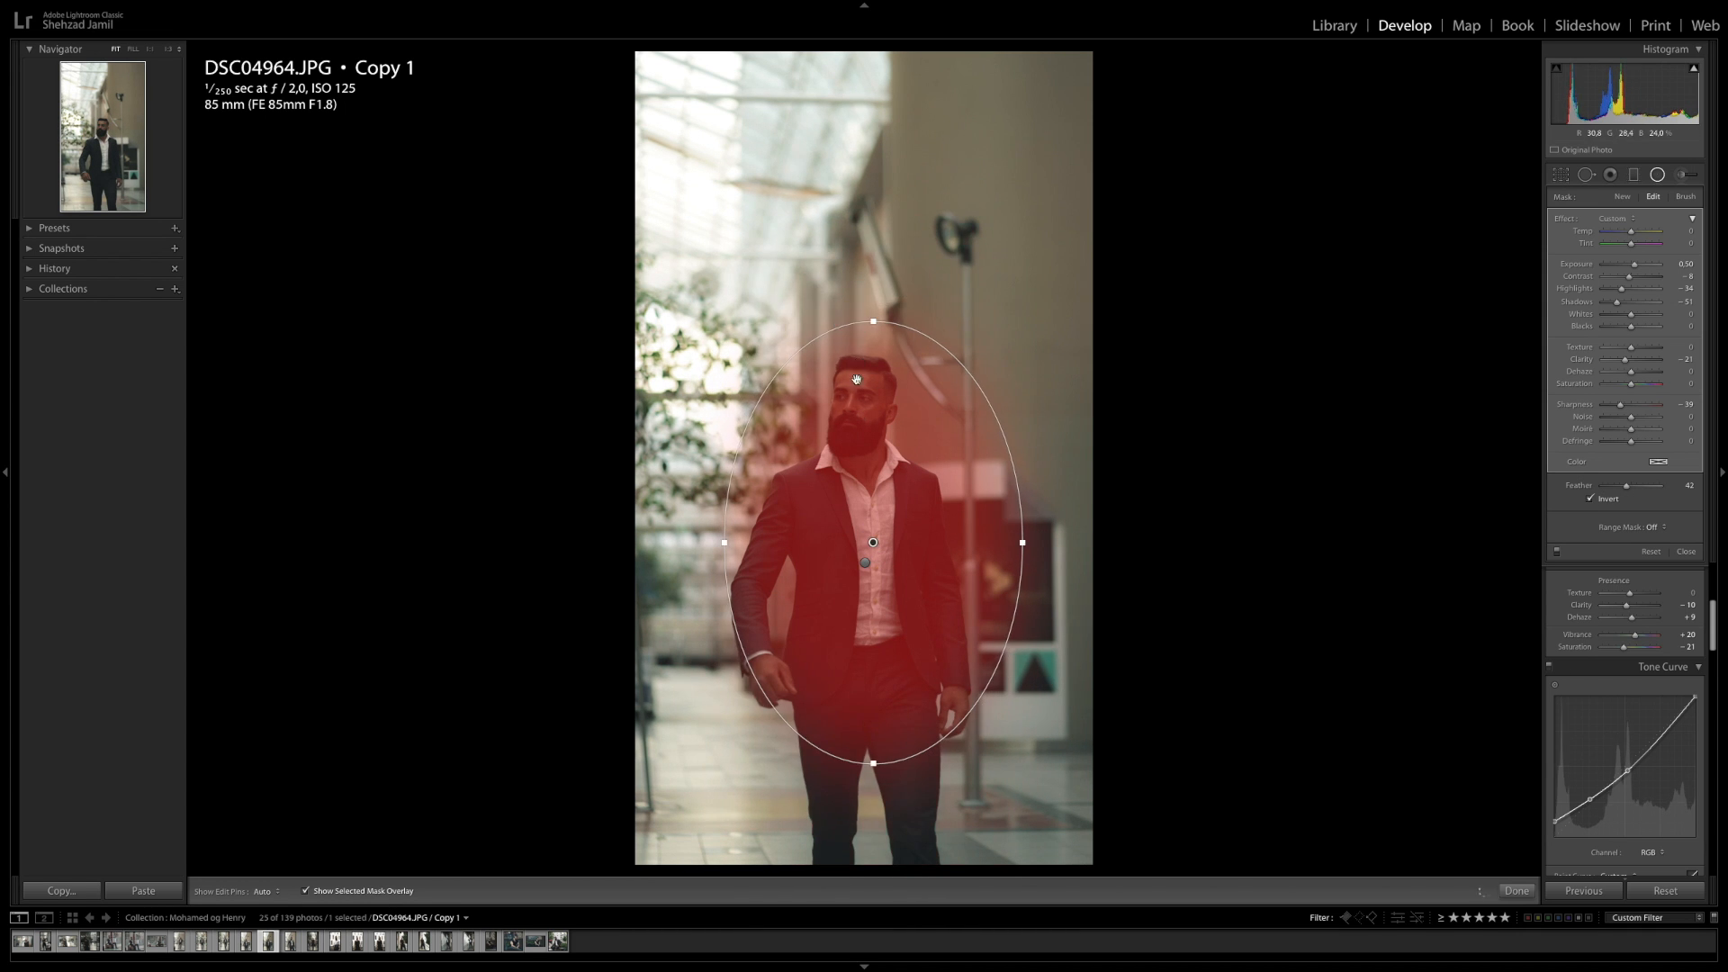
left_click_drag(874, 542, 867, 556)
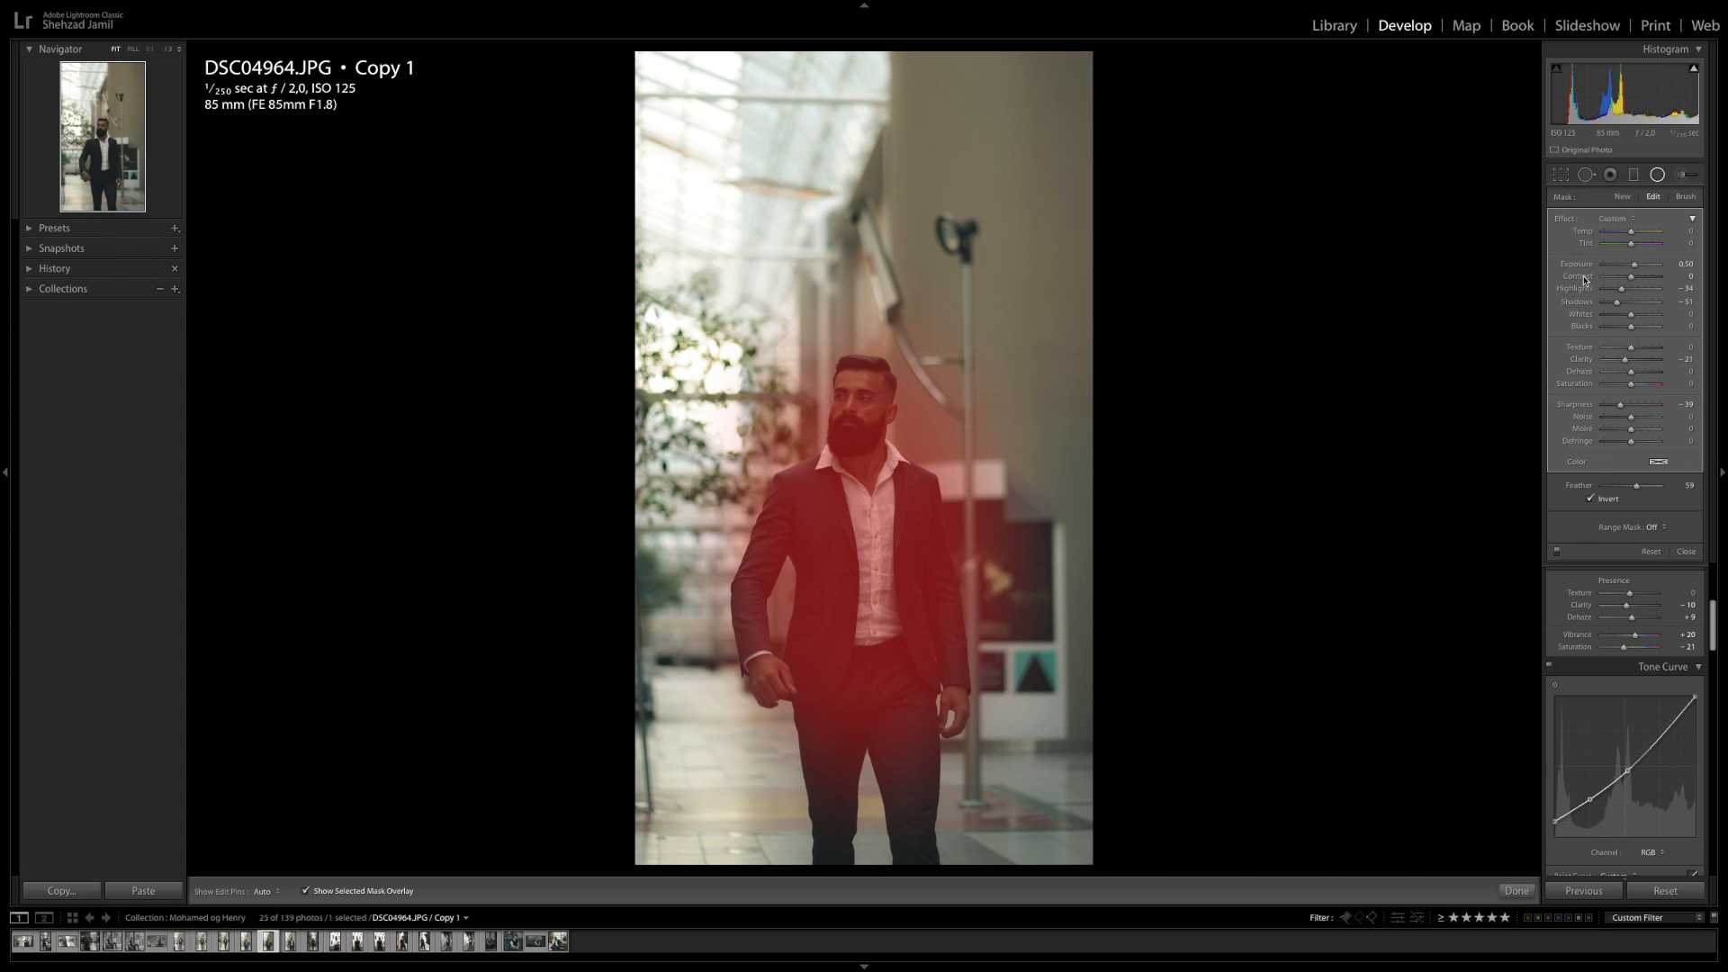
key("o")
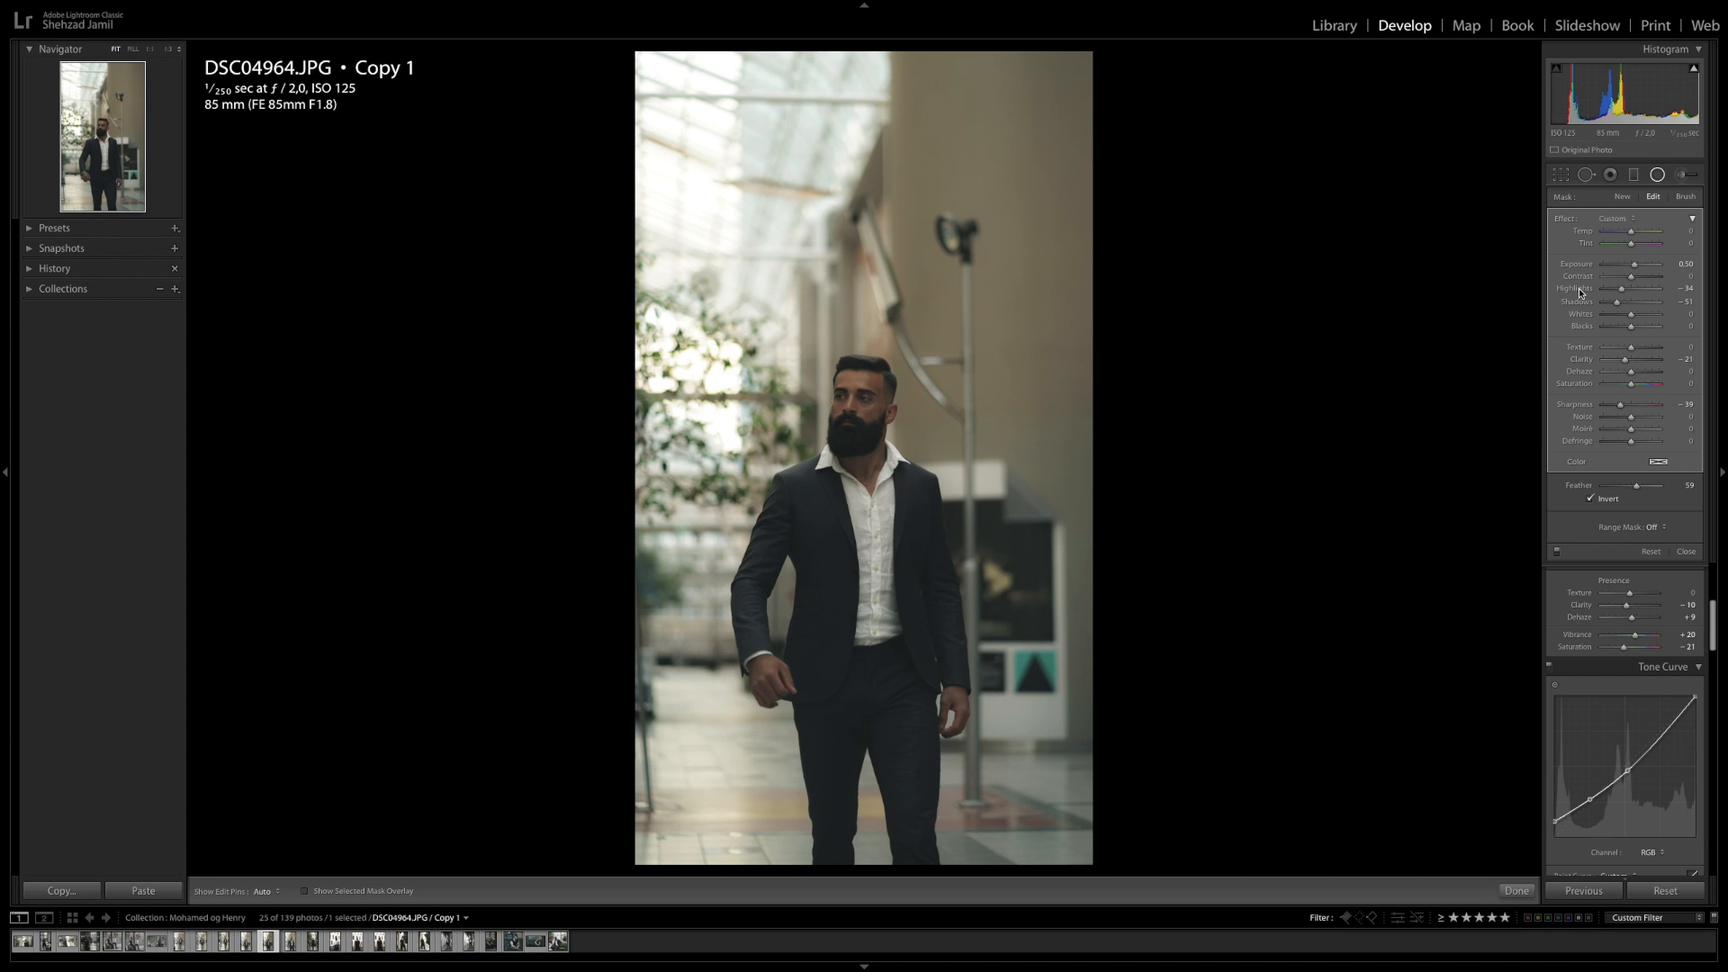
Set the duplicate filter's highlights to 21 and shadows to 8
left_click(1686, 289)
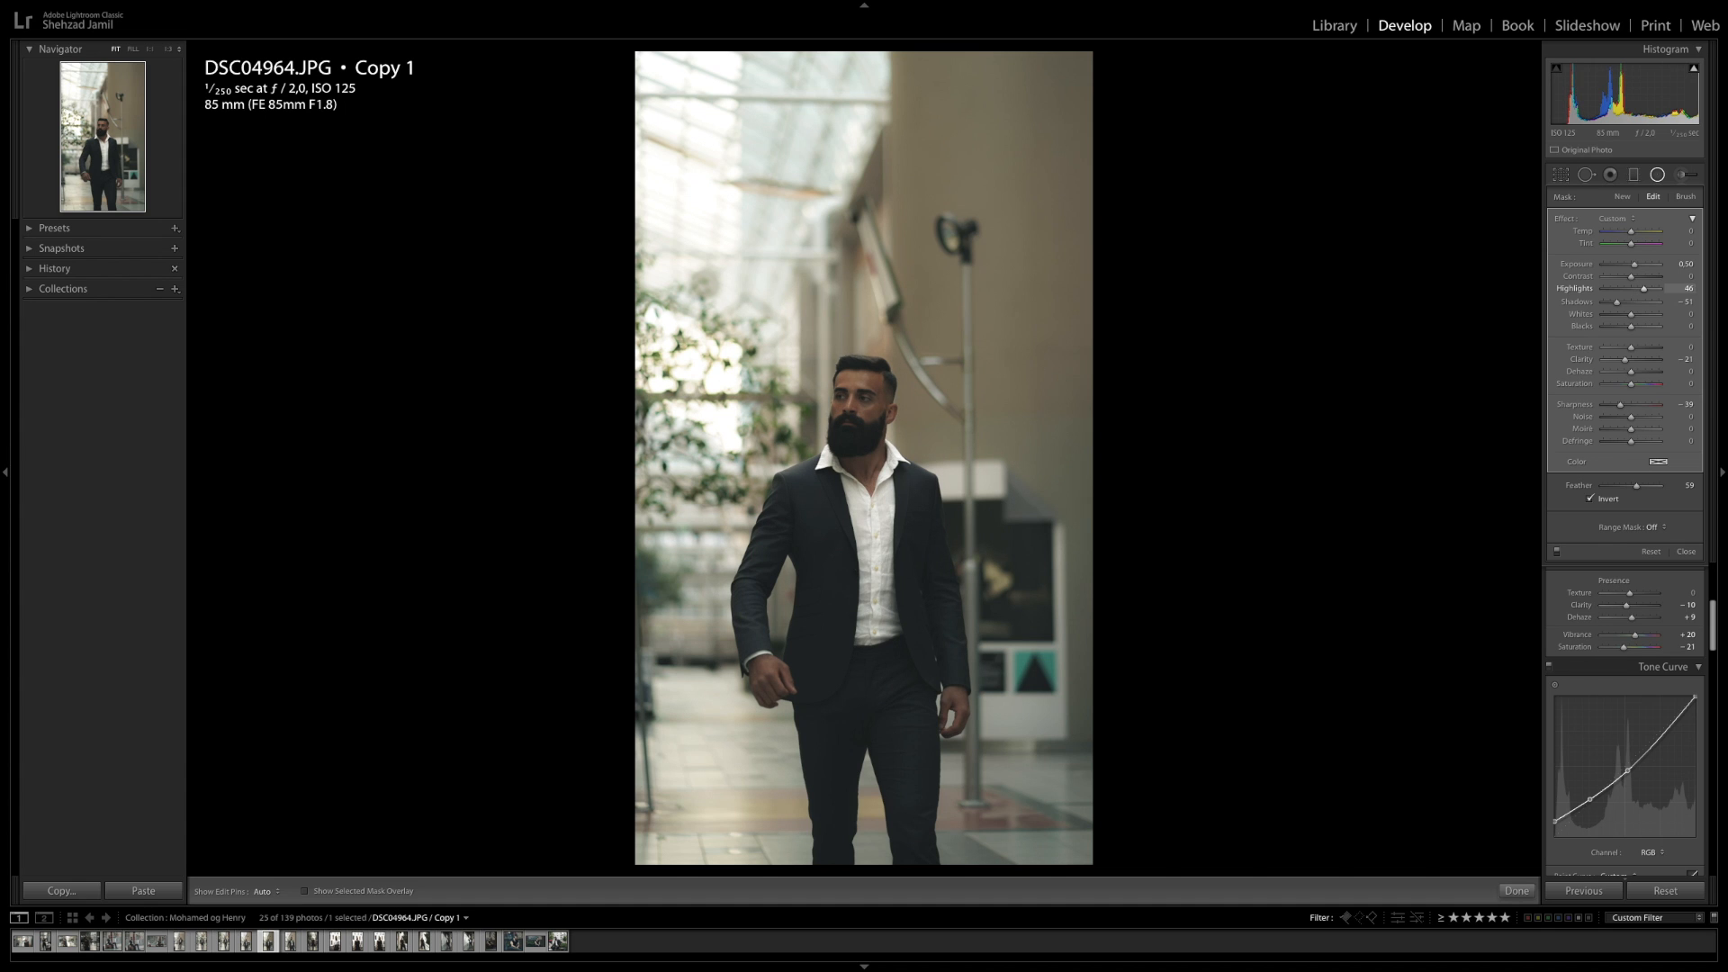
key("Tab")
type("-13")
key("Return")
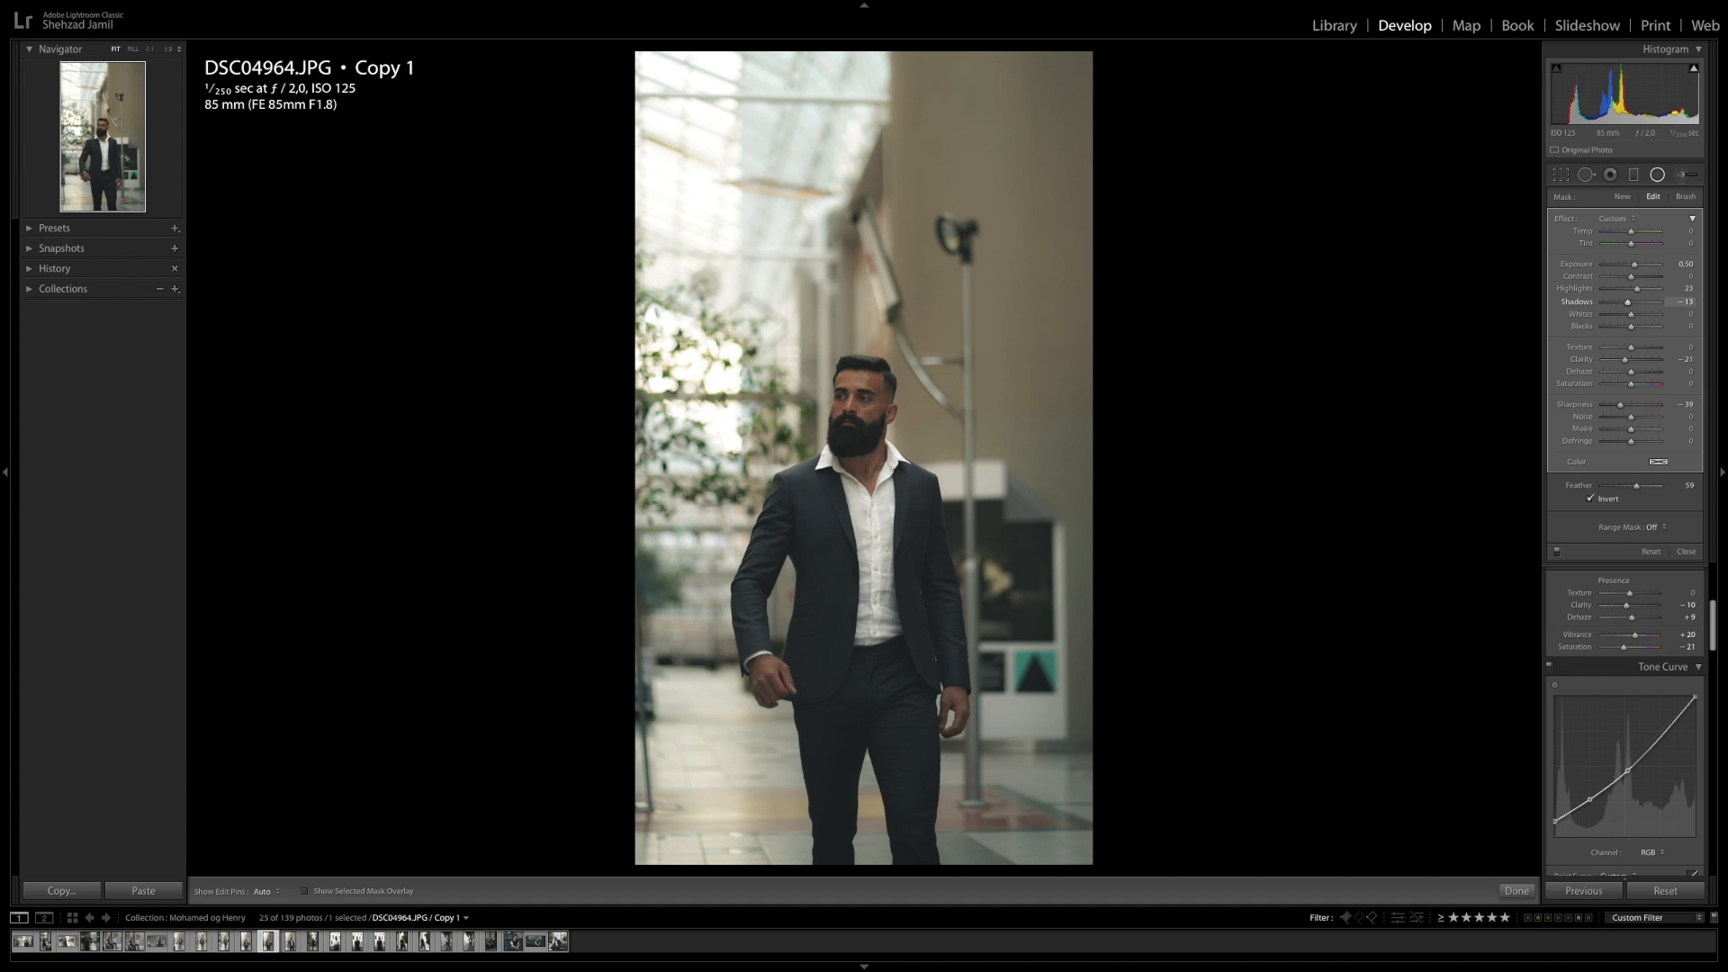
type("8")
key("Return")
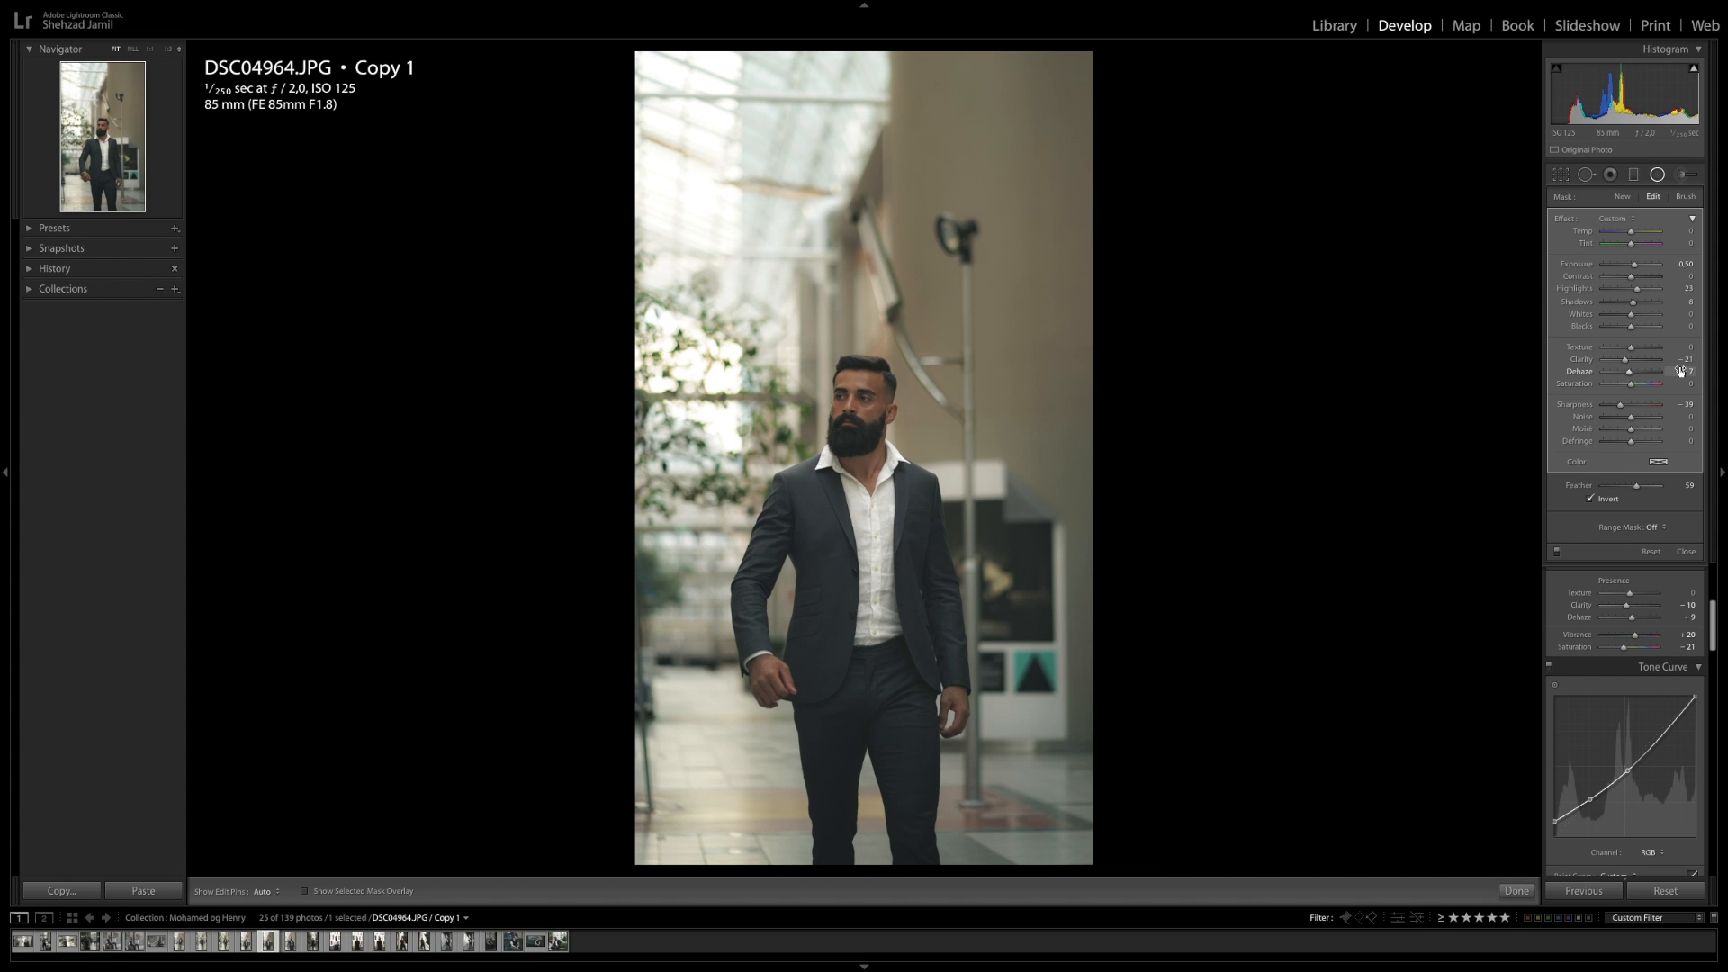
Set the duplicate radial filter's contrast to 20 and sharpness to 17, tint it with a pale warm colour, and close the filter
left_click_drag(1681, 404, 1690, 404)
left_click_drag(1681, 276, 1692, 276)
left_click(1658, 463)
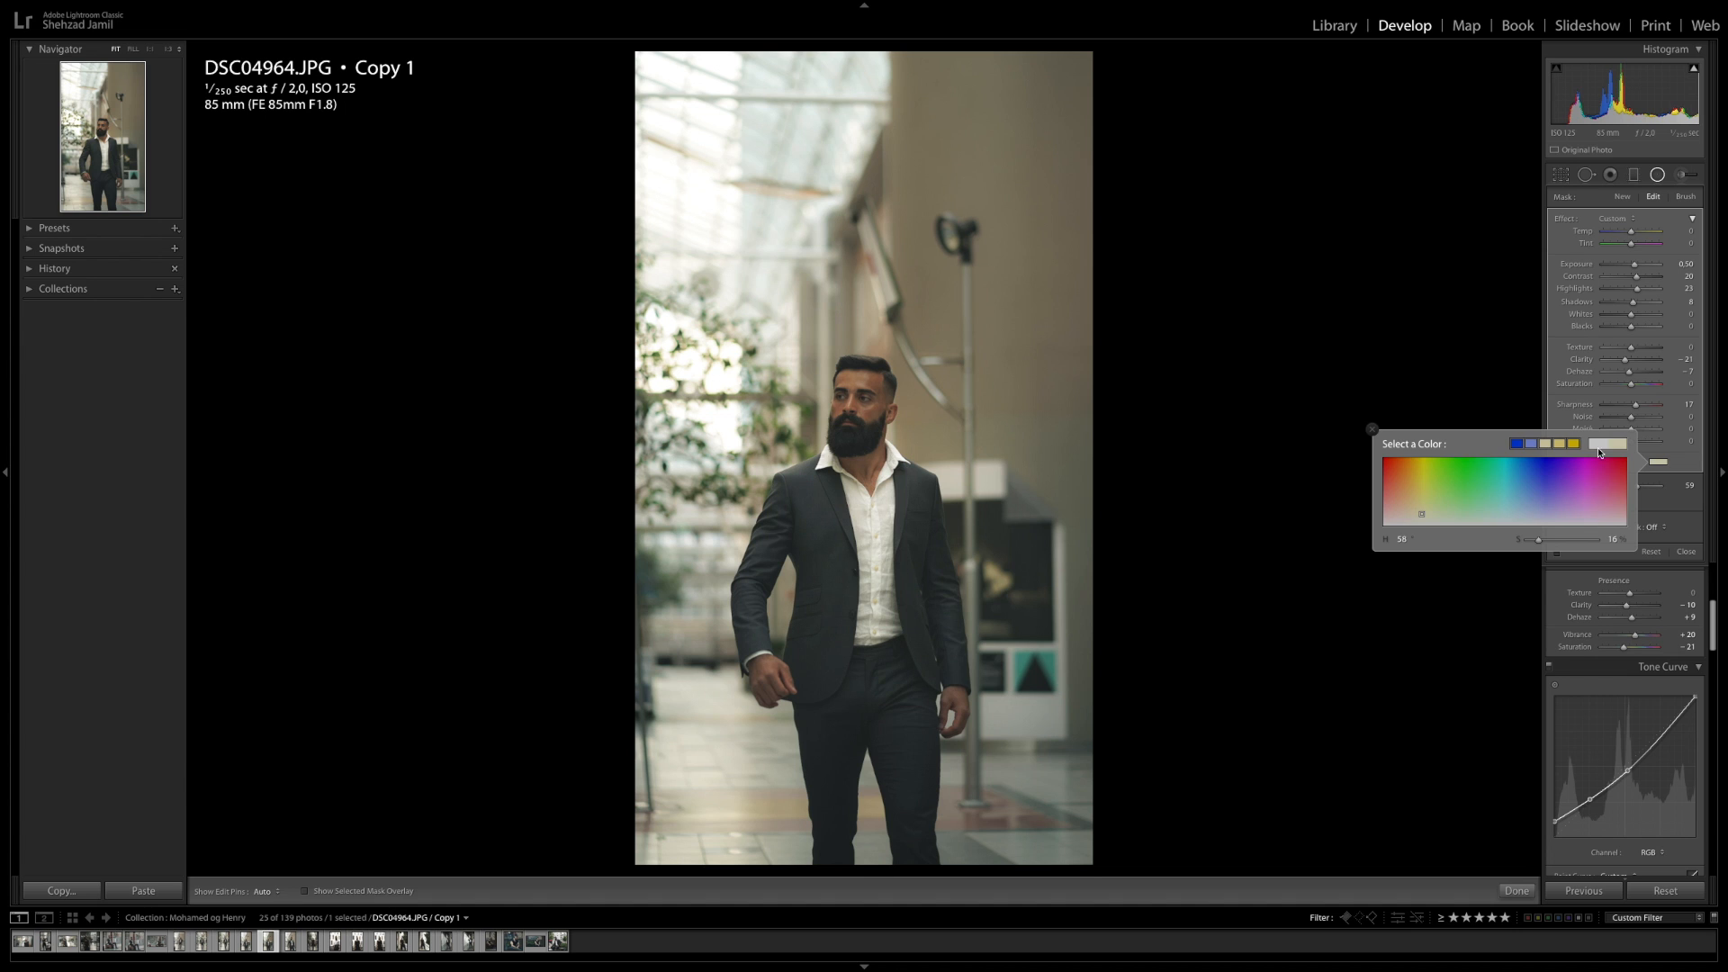
left_click(1481, 606)
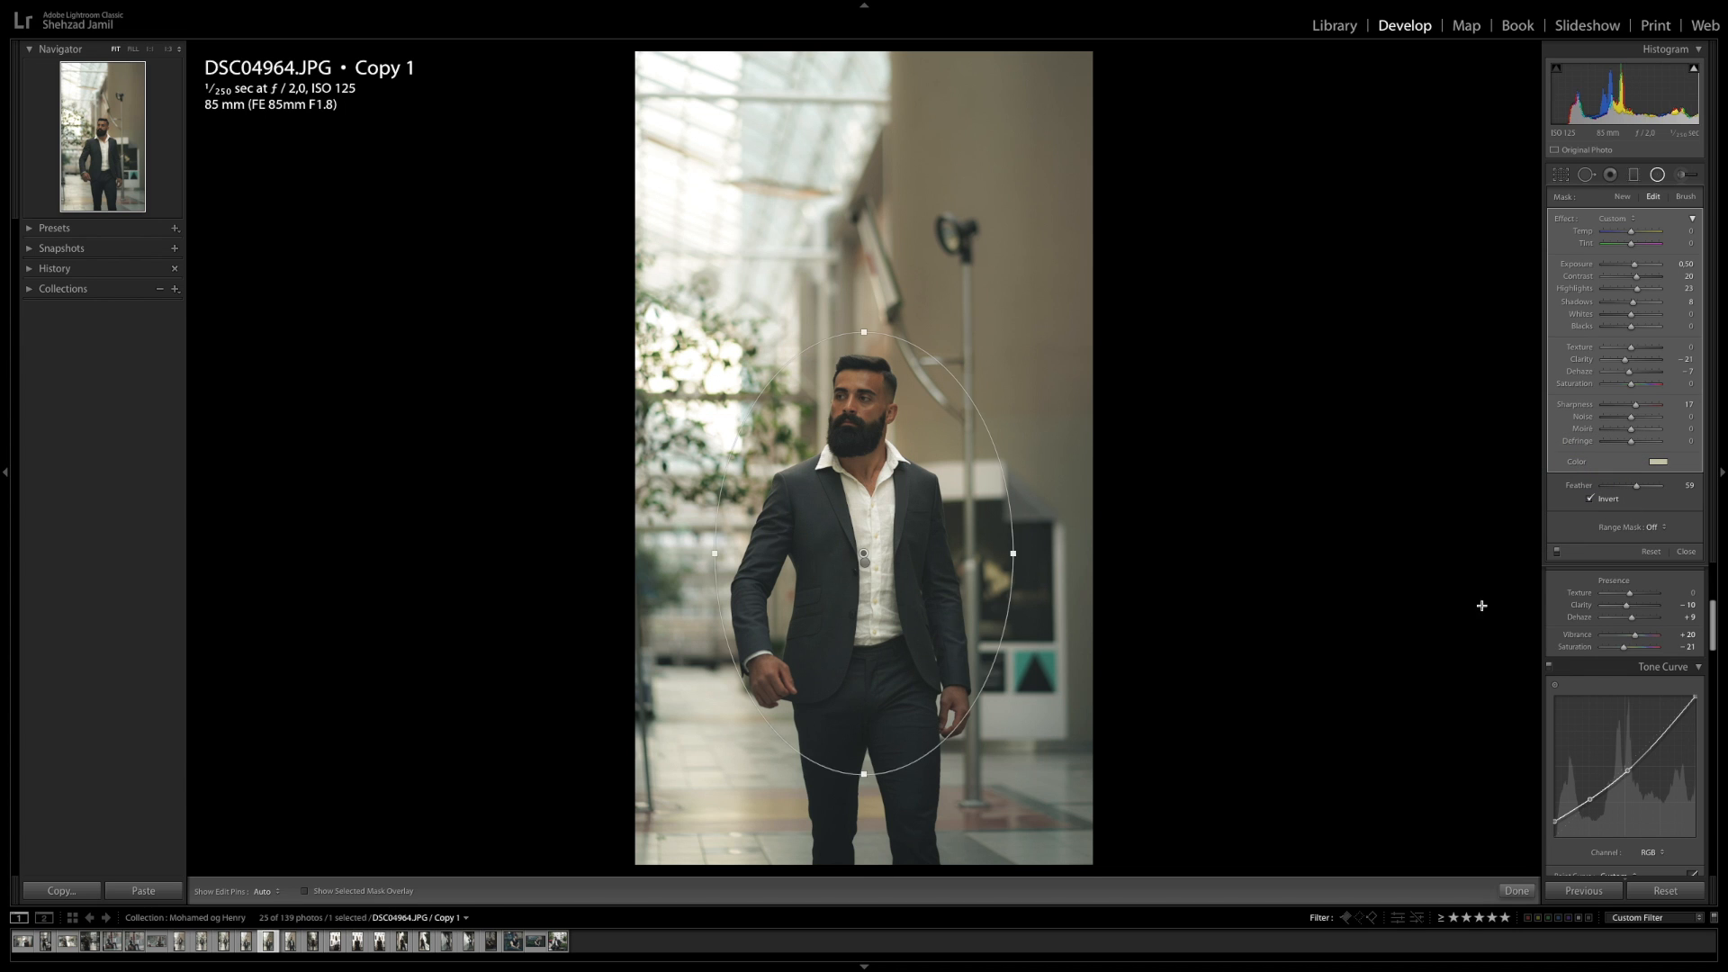
left_click(1515, 891)
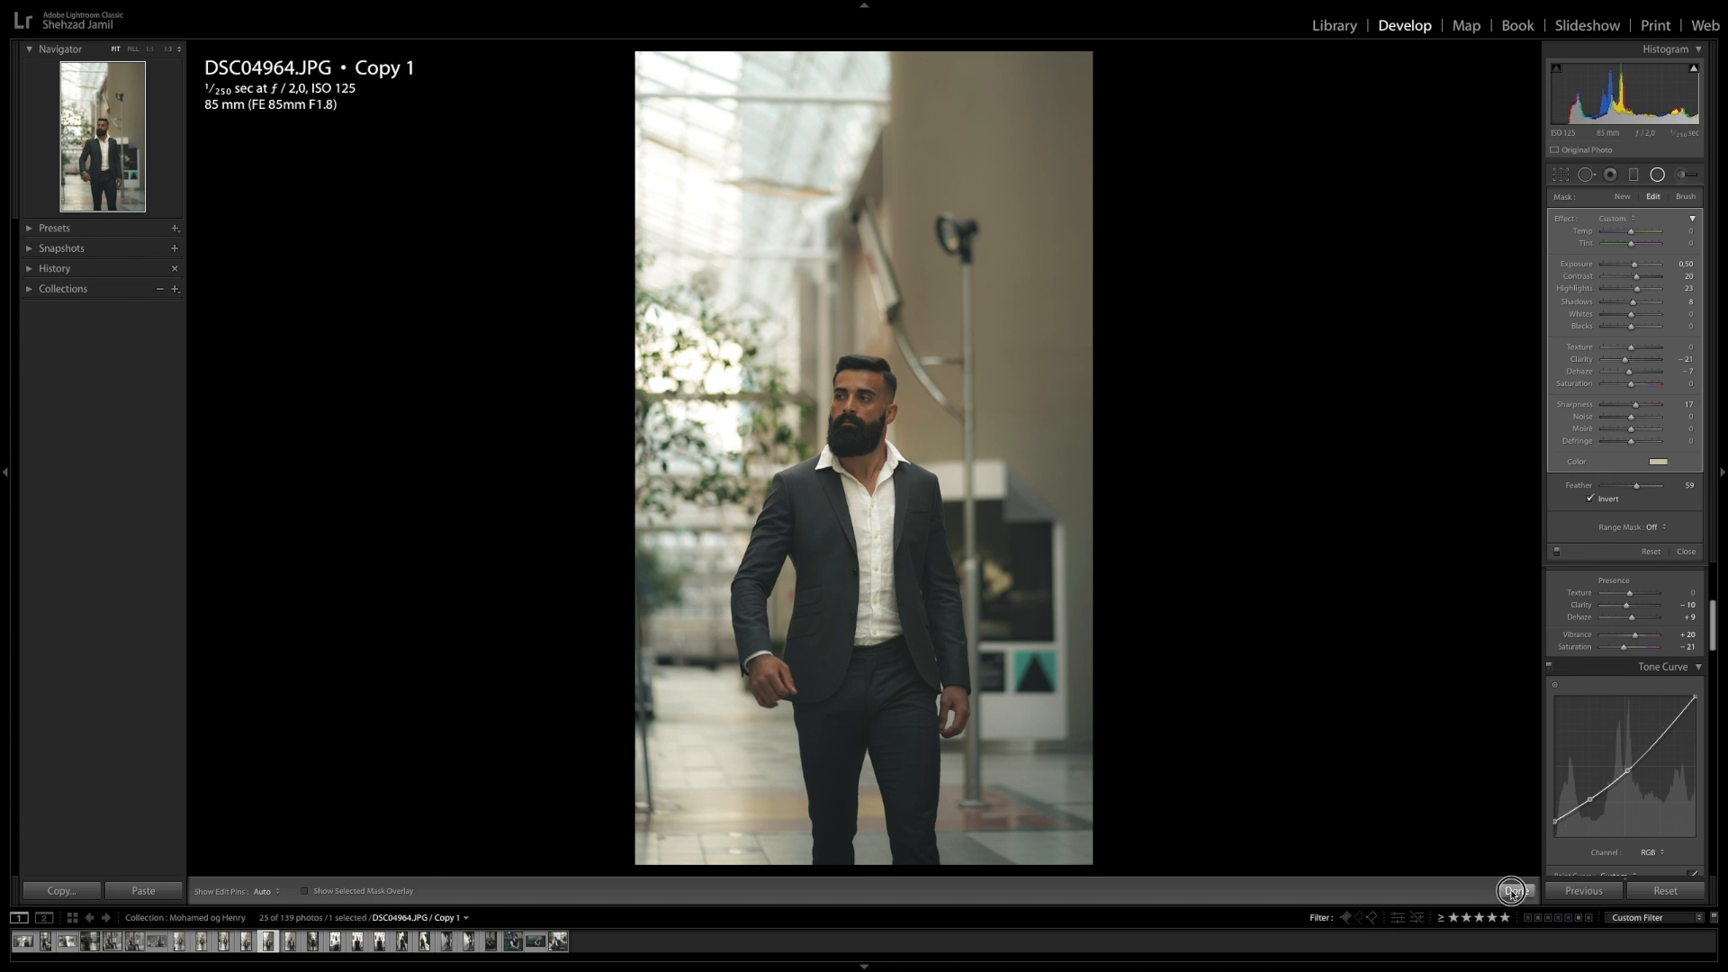
Start an adjustment brush with a warm yellow colour tint, size about 68 and flow 60, and paint over the upper-left background
left_click(1685, 176)
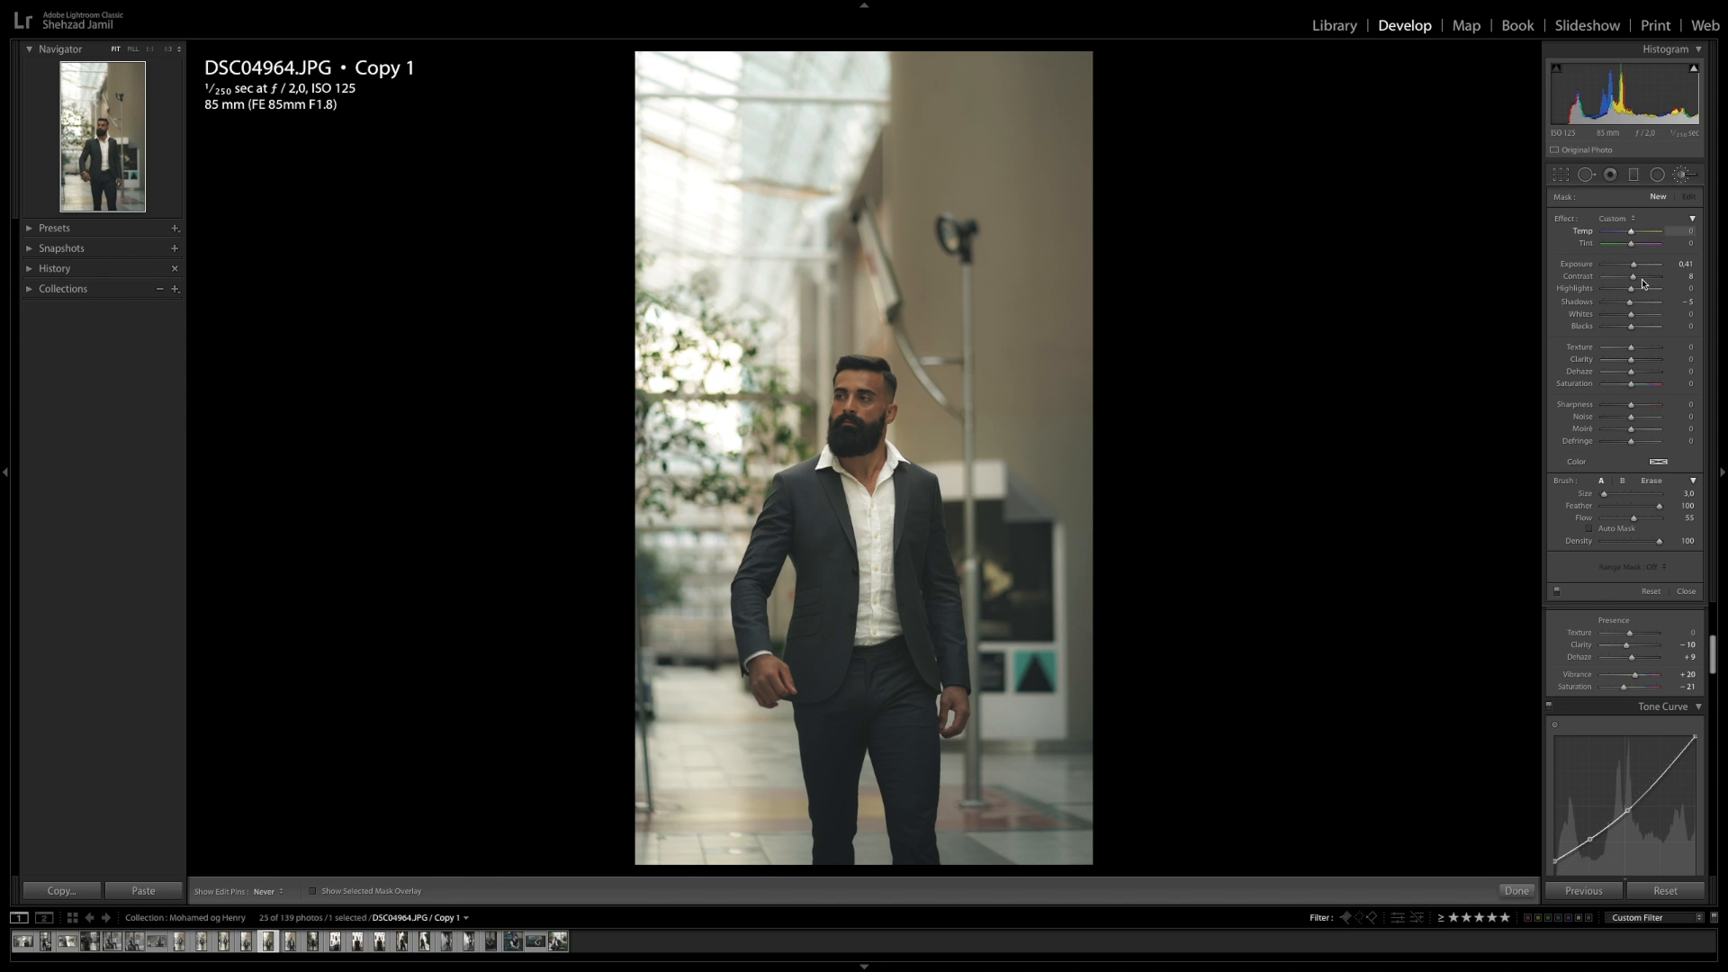
left_click(1659, 462)
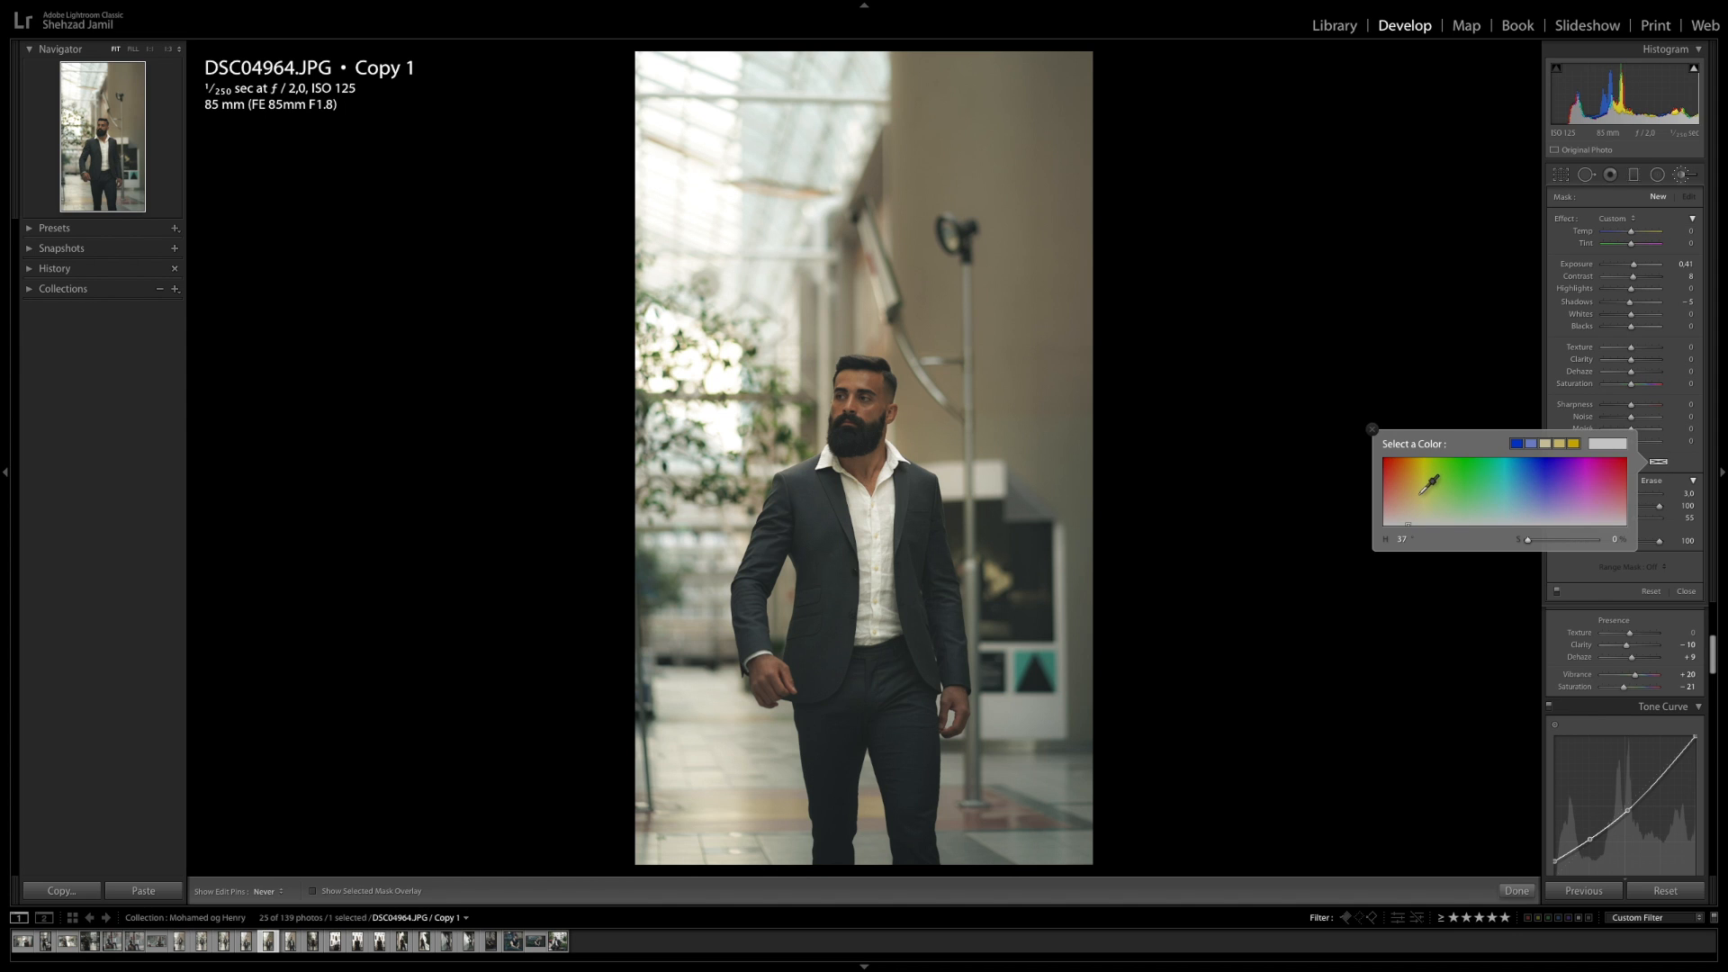
left_click(1410, 500)
left_click(1408, 496)
left_click(1673, 461)
mouse_move(1603, 493)
left_mouse_down()
mouse_move(1665, 508)
mouse_move(1636, 519)
left_mouse_up()
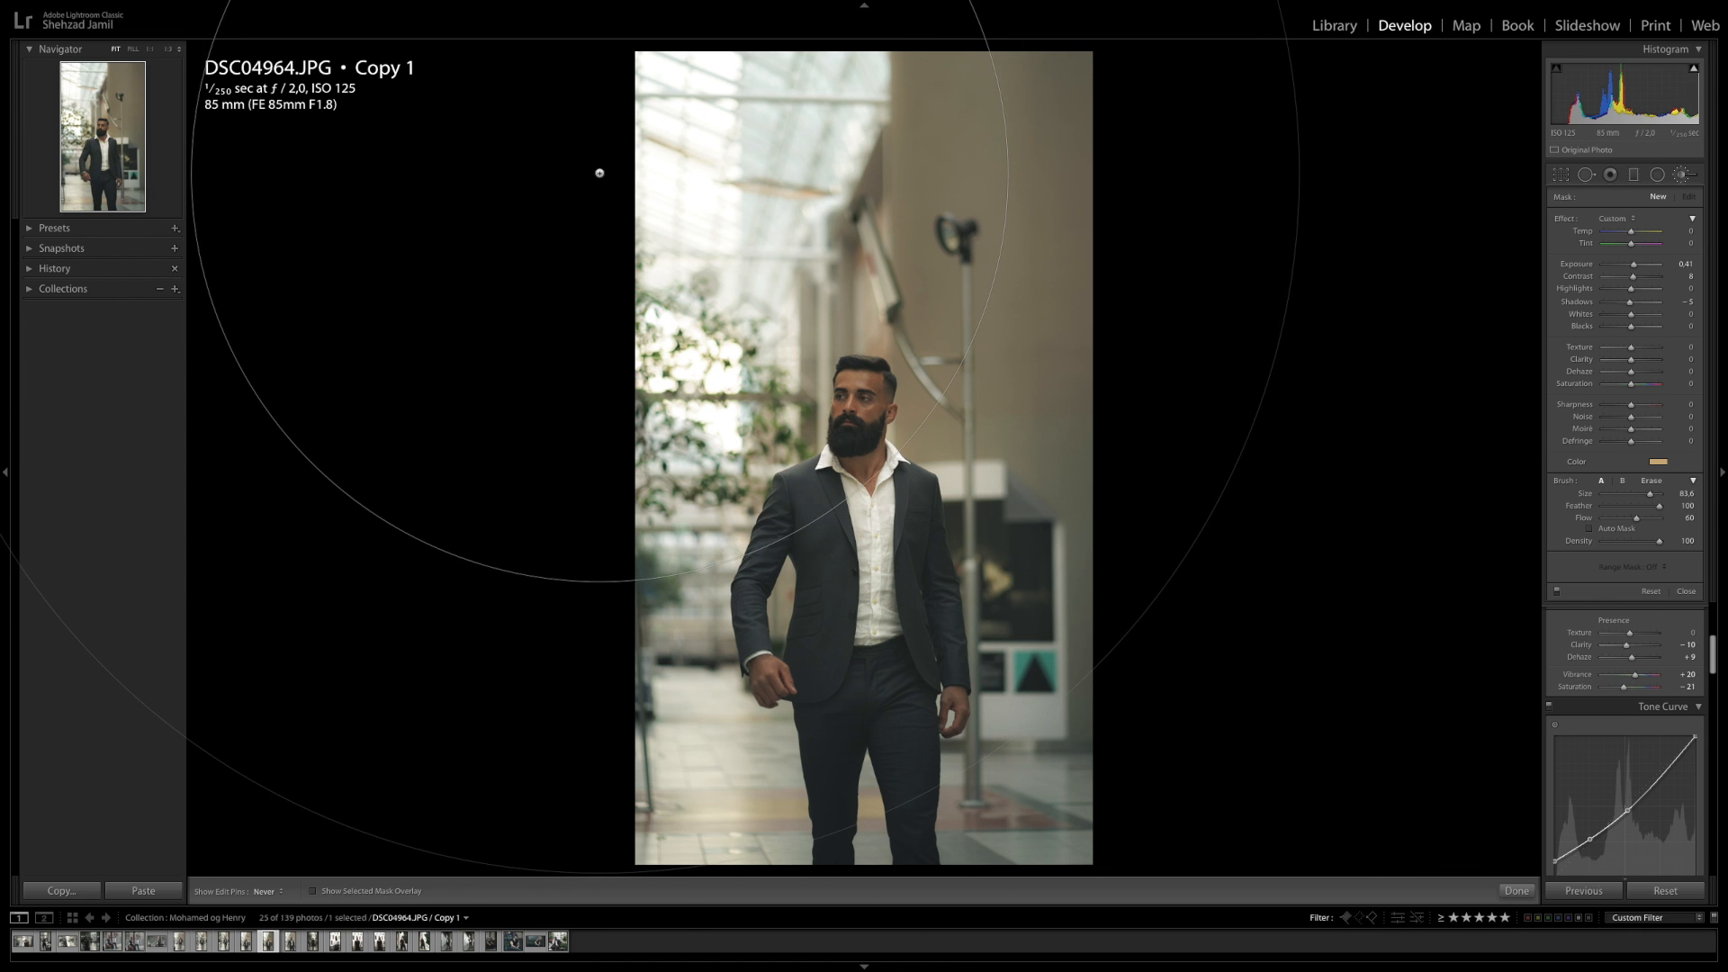
scroll(598, 170, "down", 5)
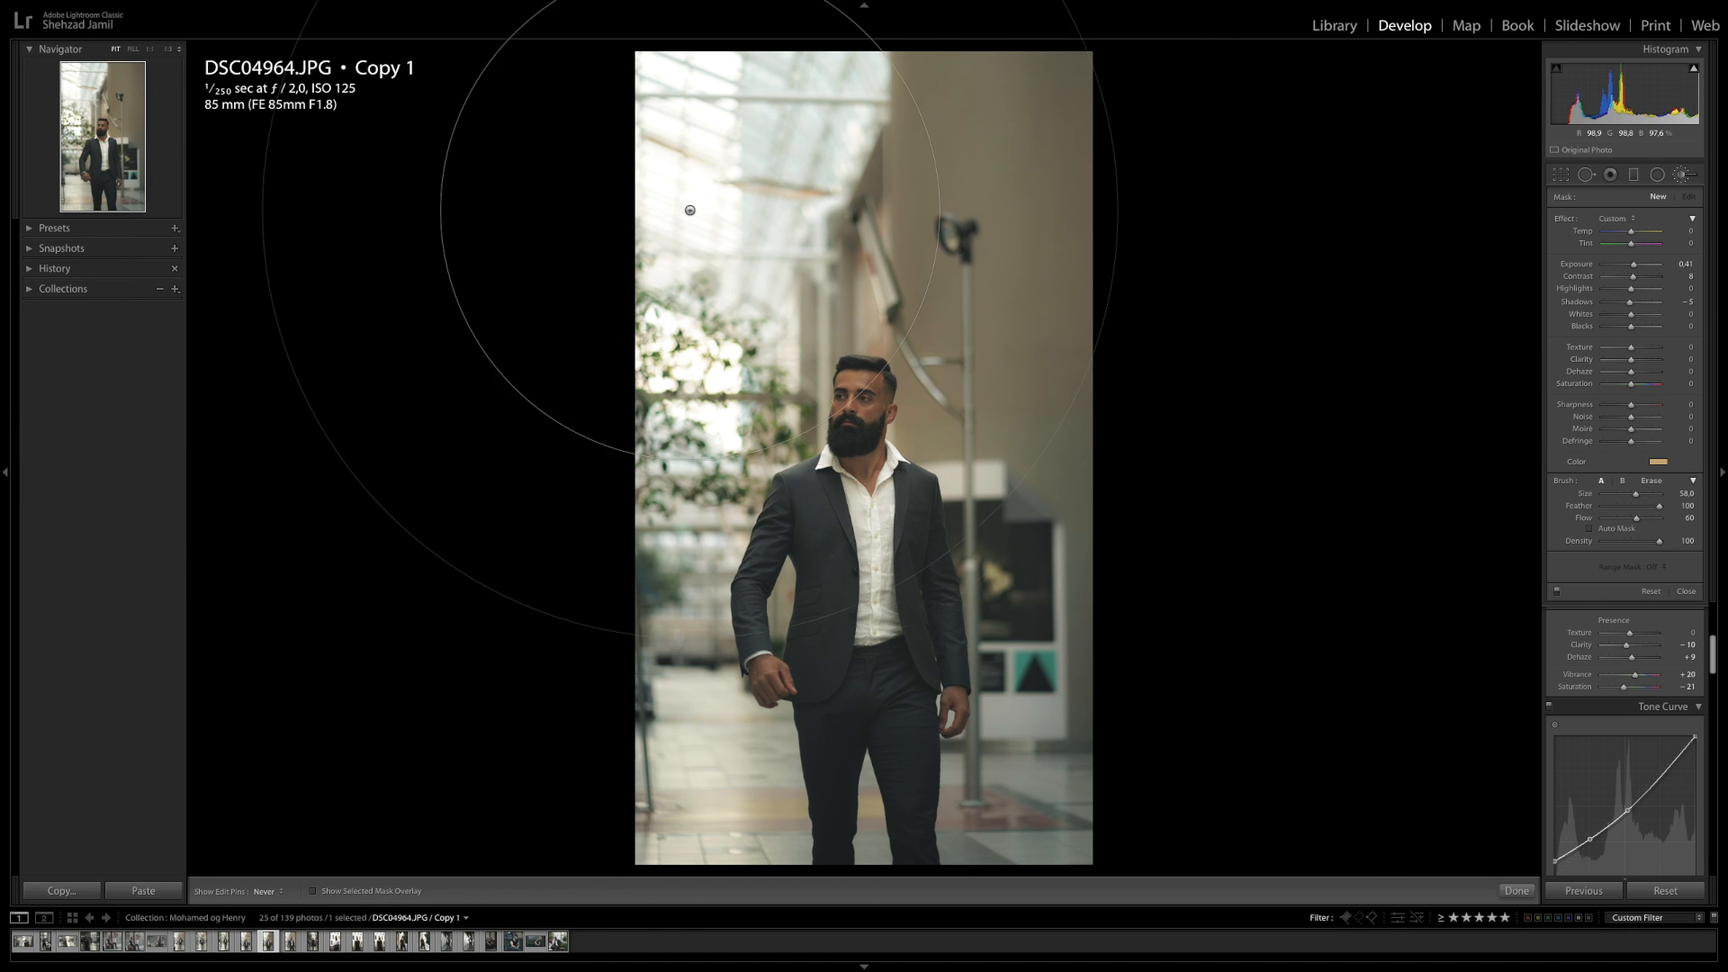
scroll(594, 65, "up", 1)
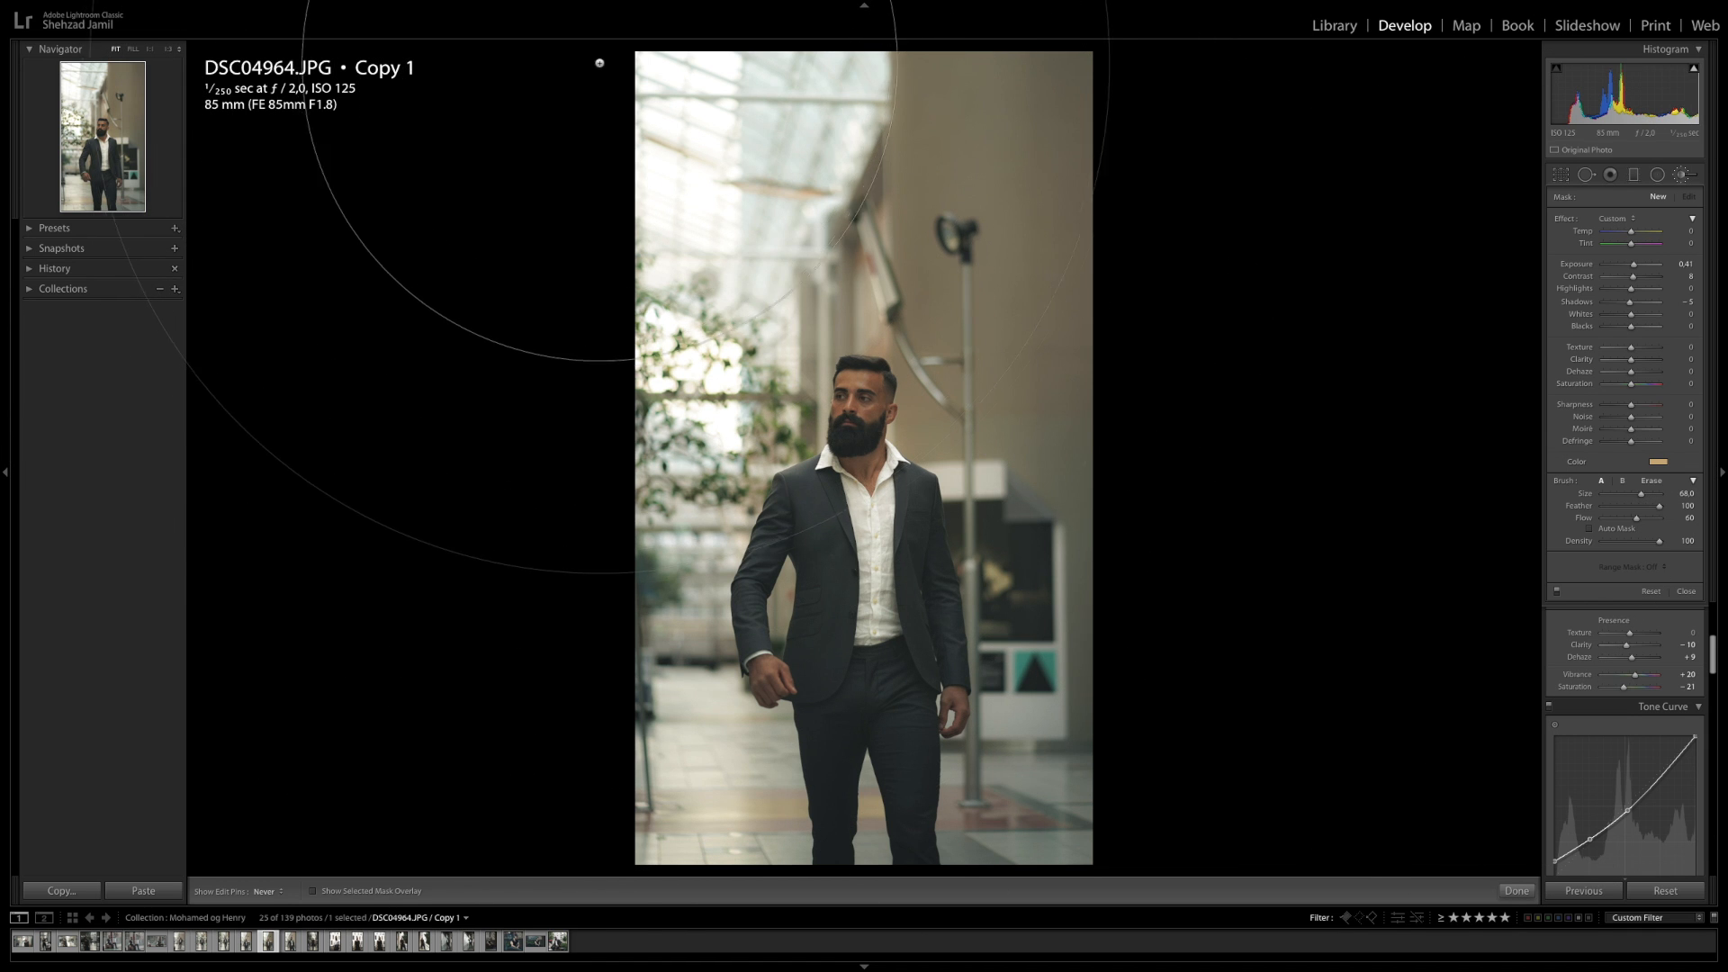
left_click(603, 68)
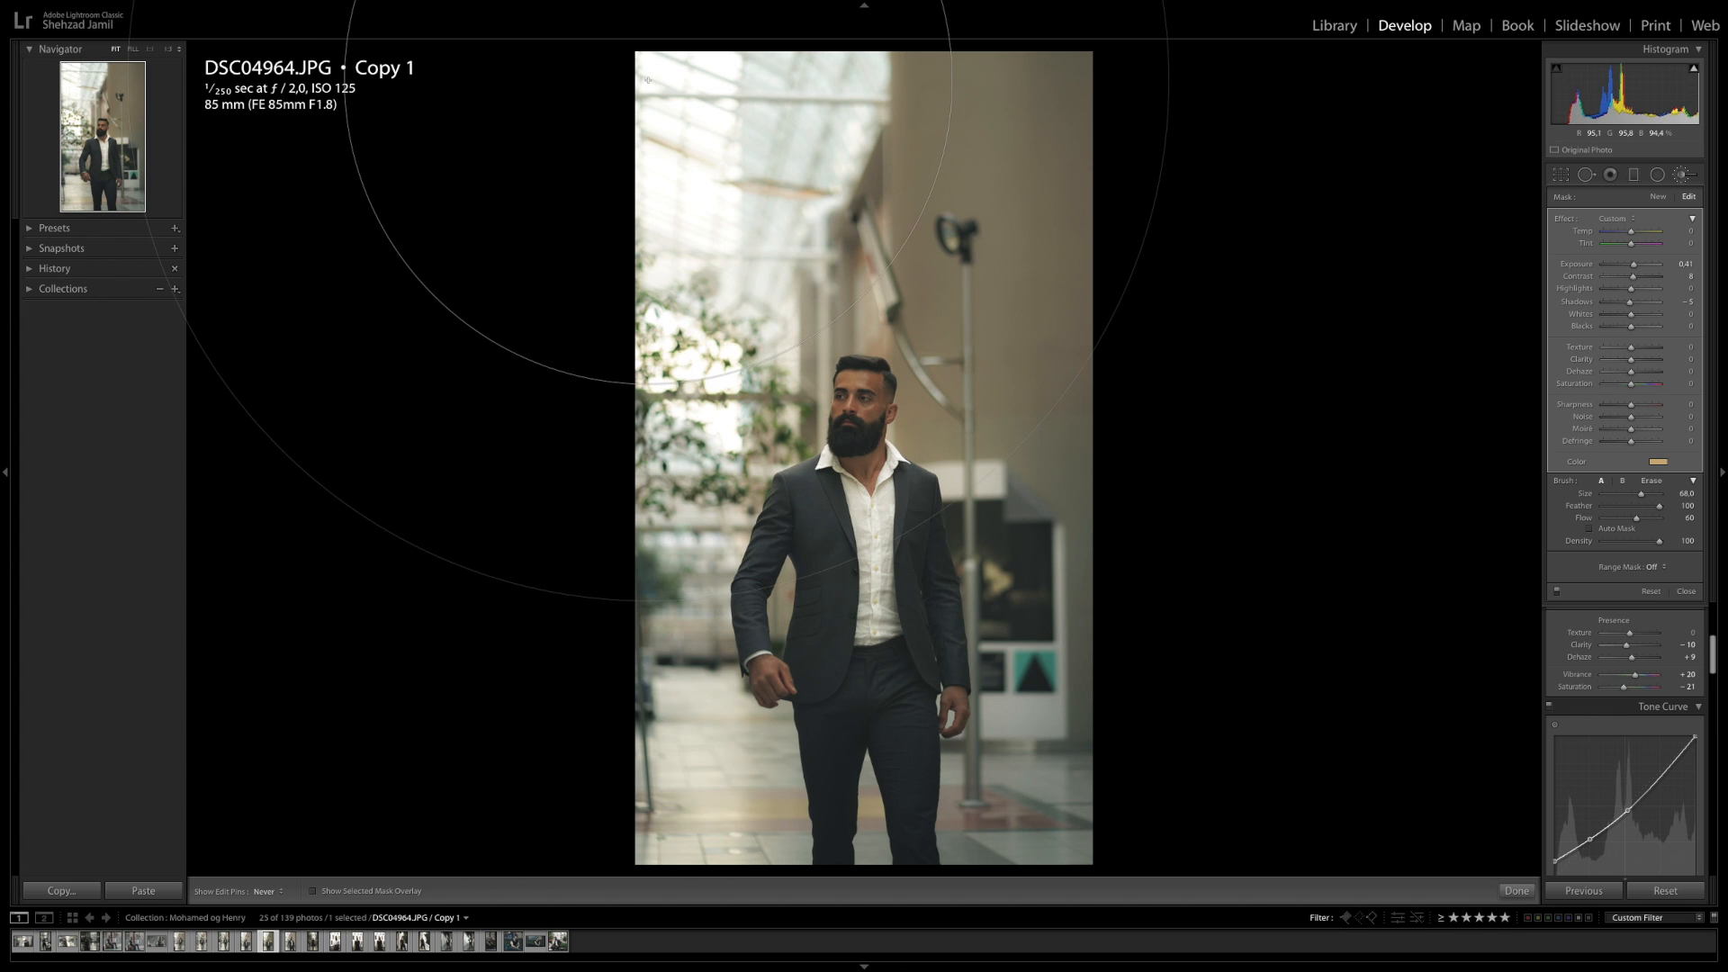
Strengthen the brush's yellow colour tint, lower its flow to 43, and close the adjustment brush
left_click(1658, 462)
left_click(1411, 487)
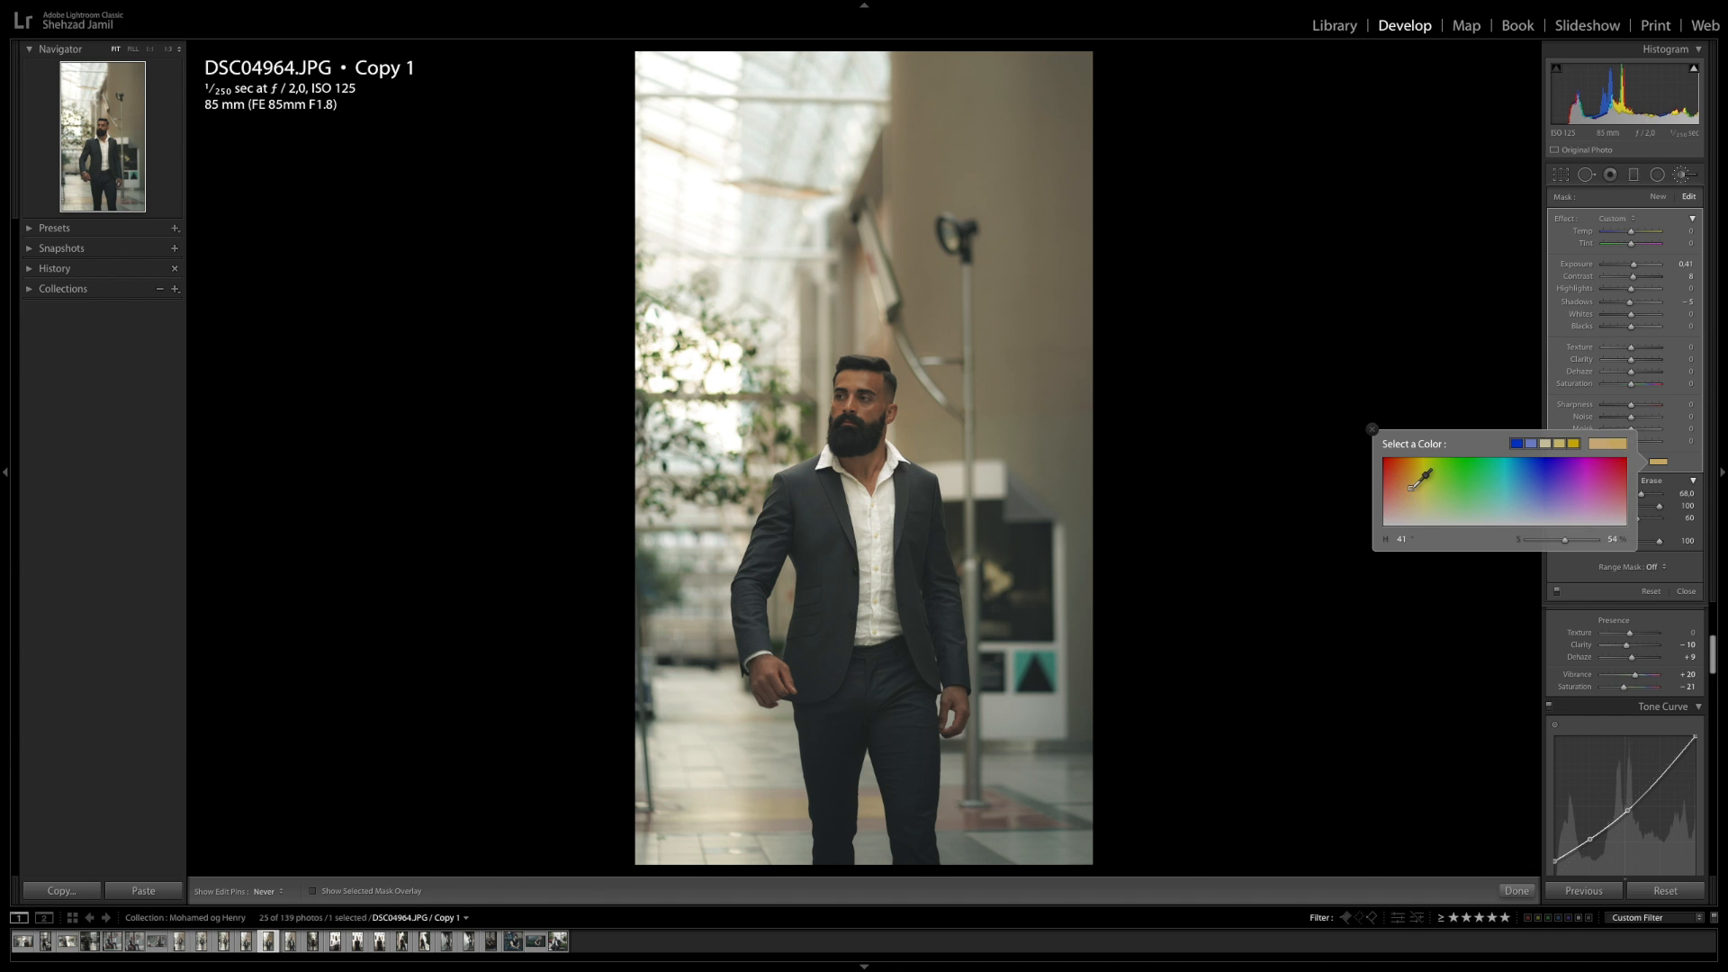
left_click(1695, 460)
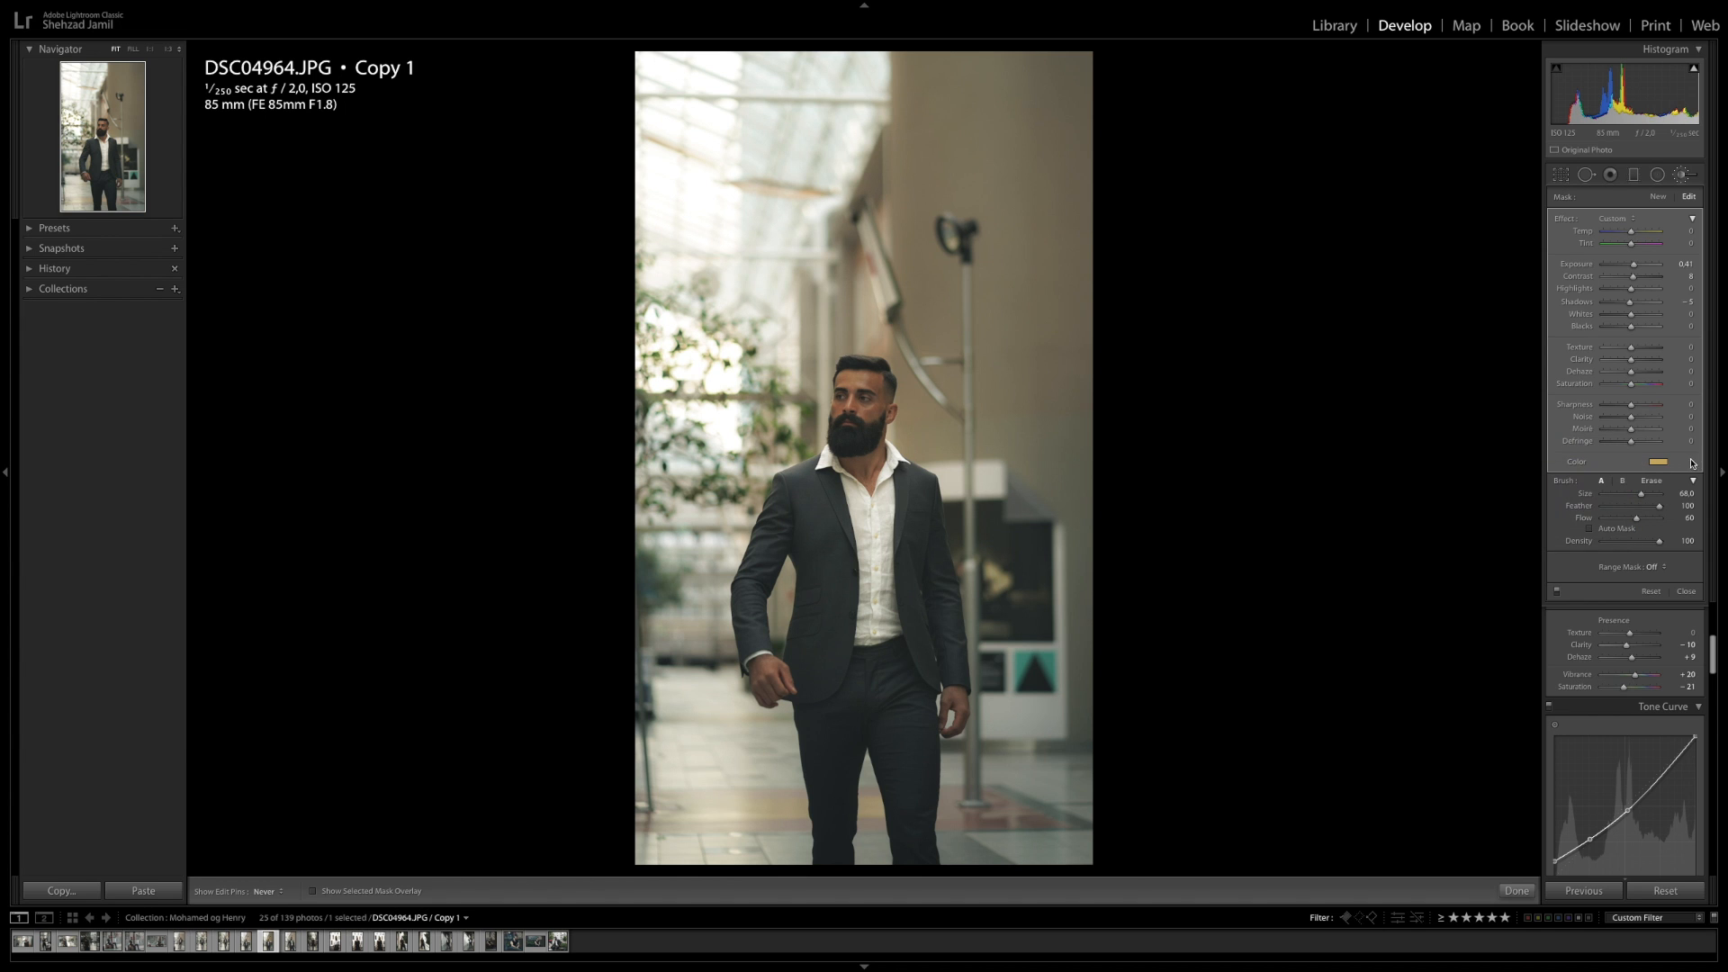
left_click_drag(1637, 518, 1626, 518)
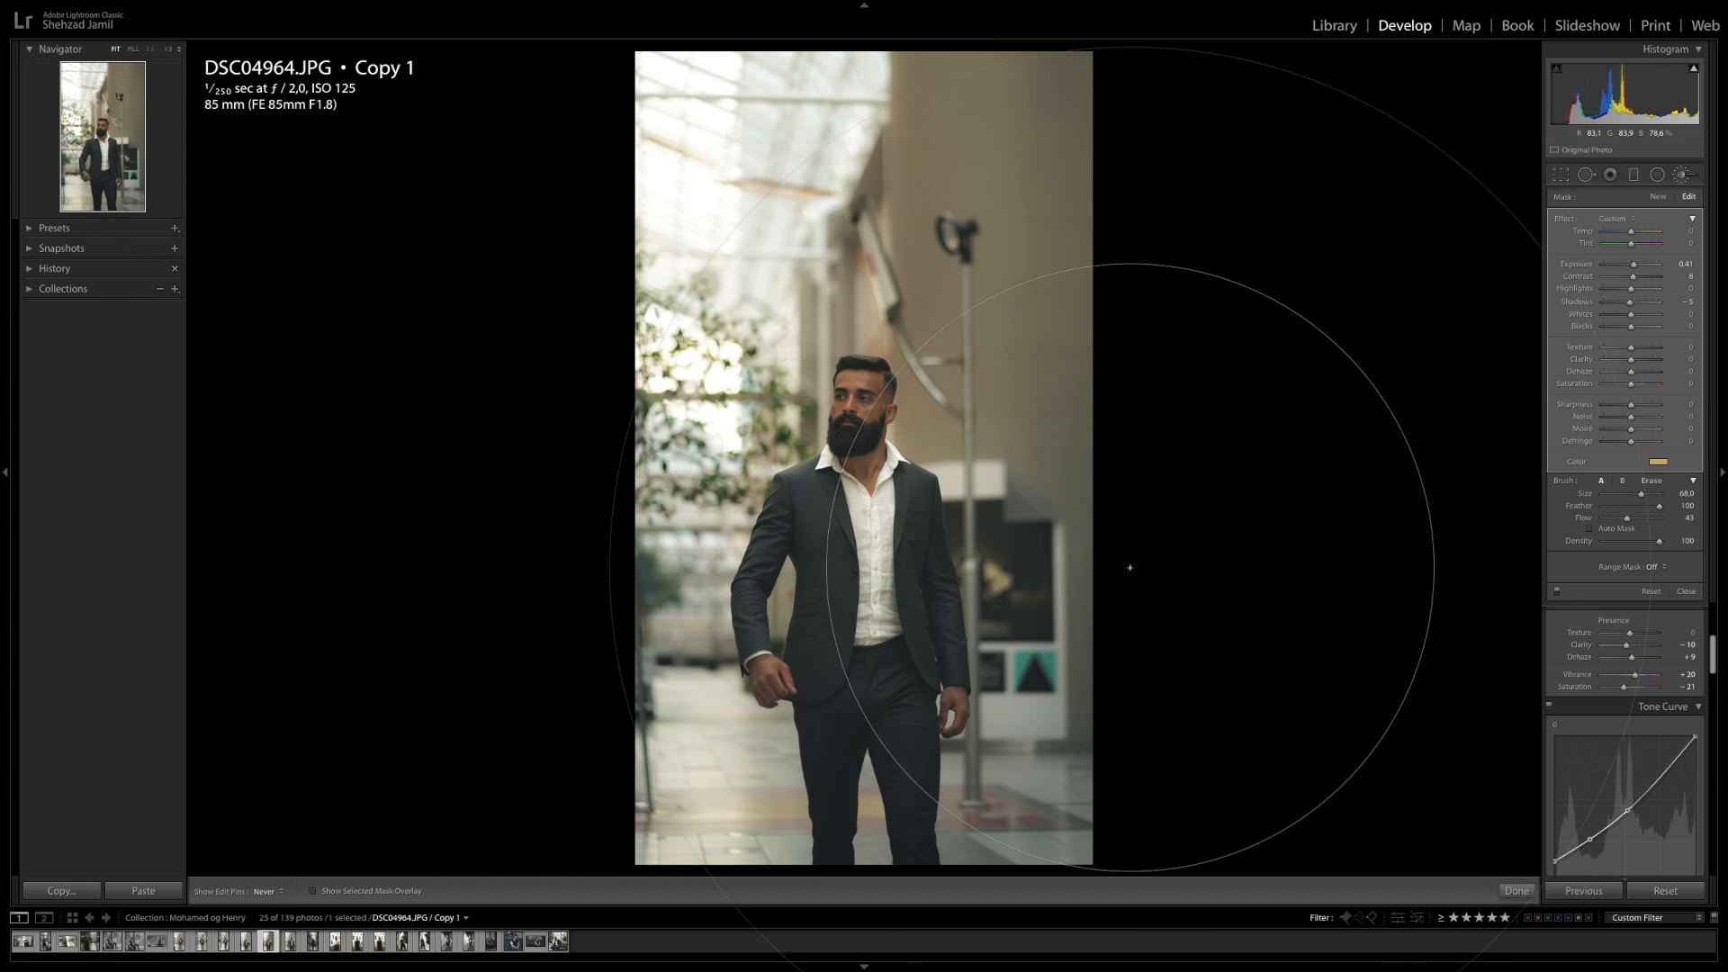
left_click(1519, 891)
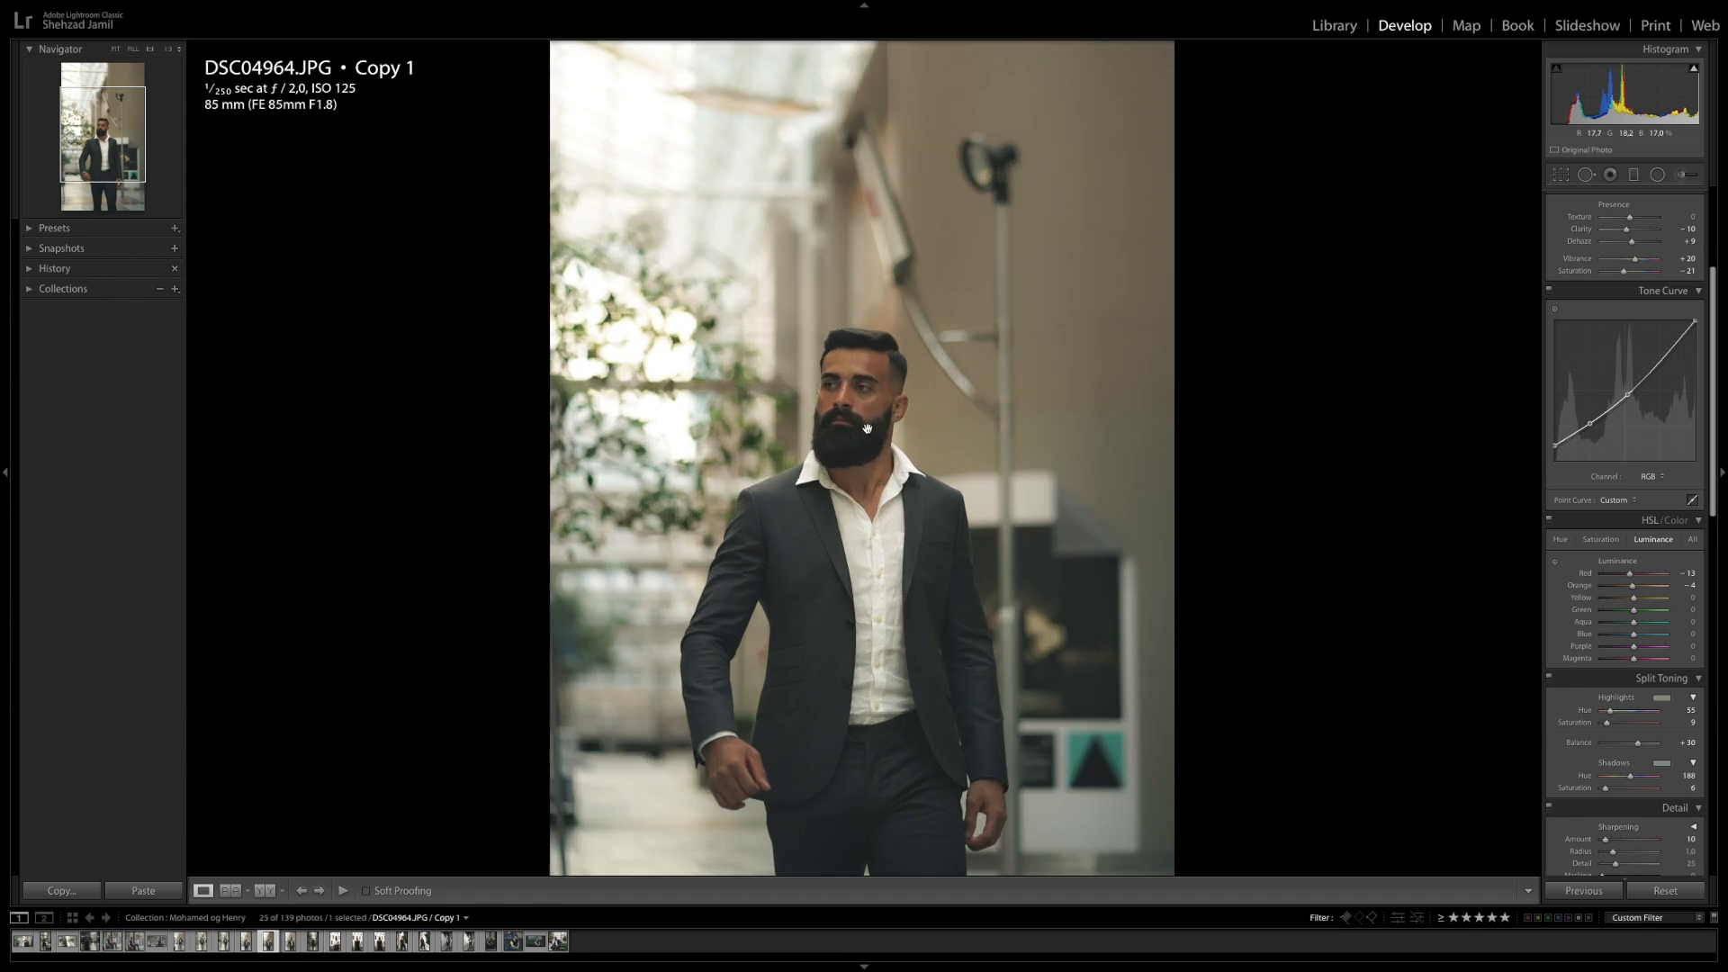
Zoom into the man's face and heal several blemishes on the forehead, temple and cheek with Spot Removal in Heal mode
left_click(927, 366)
left_click_drag(927, 366, 915, 455)
left_click(1588, 176)
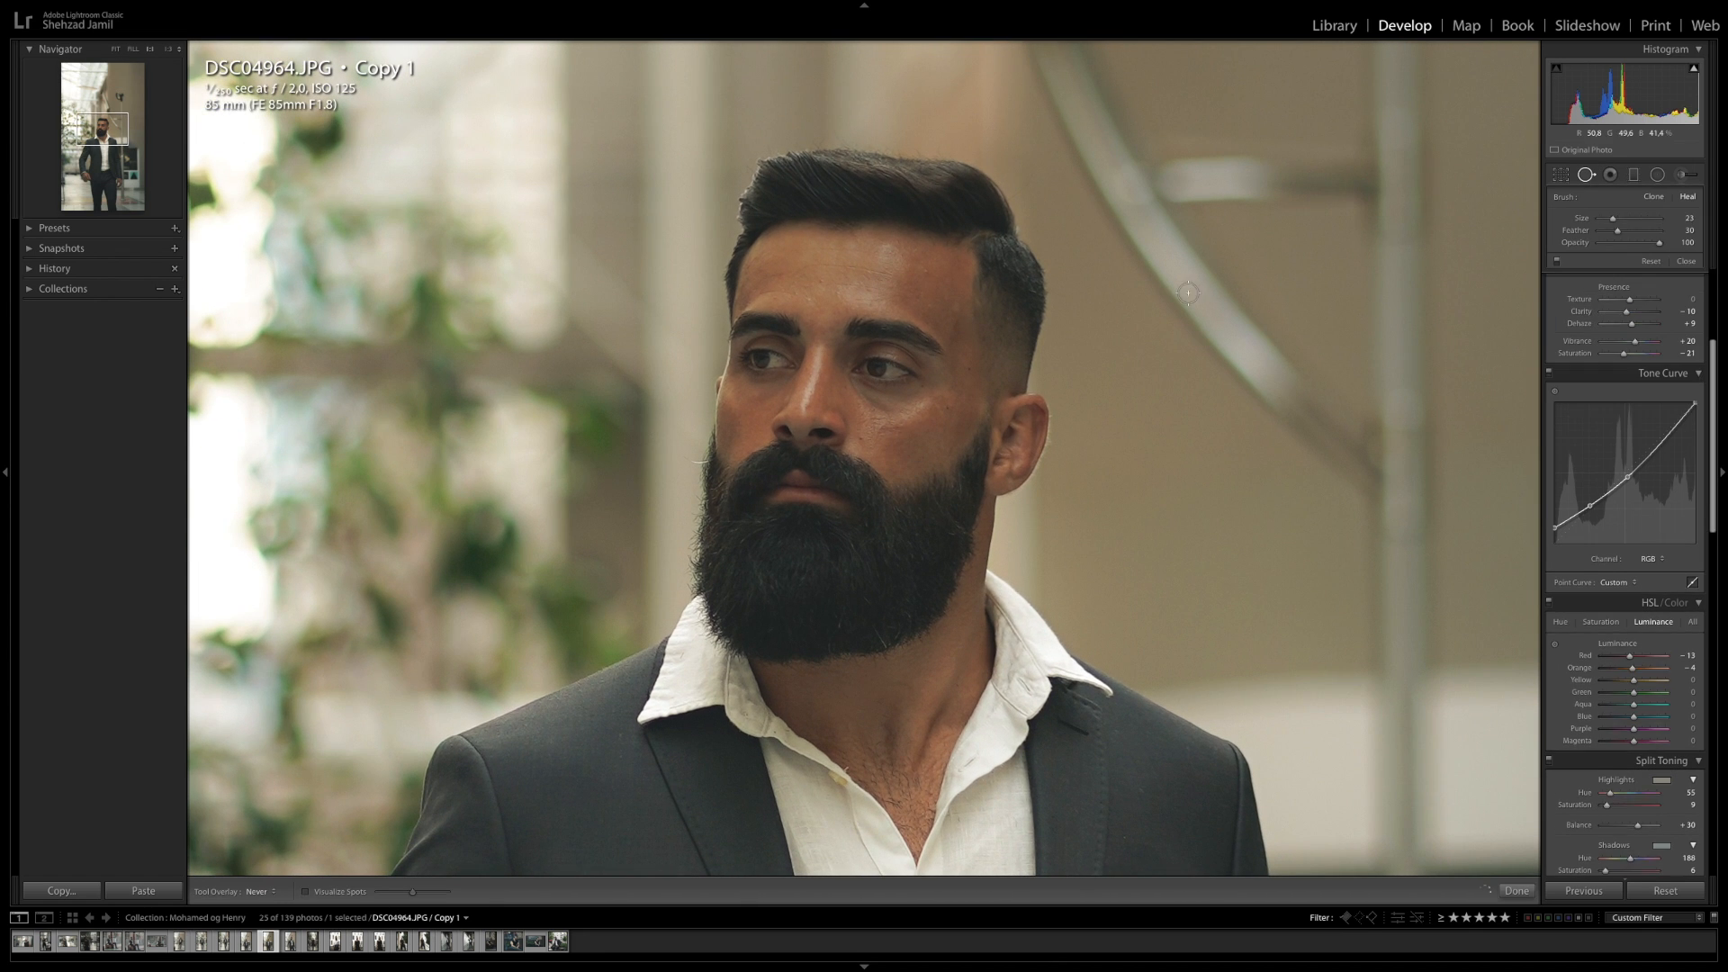
left_click(925, 270)
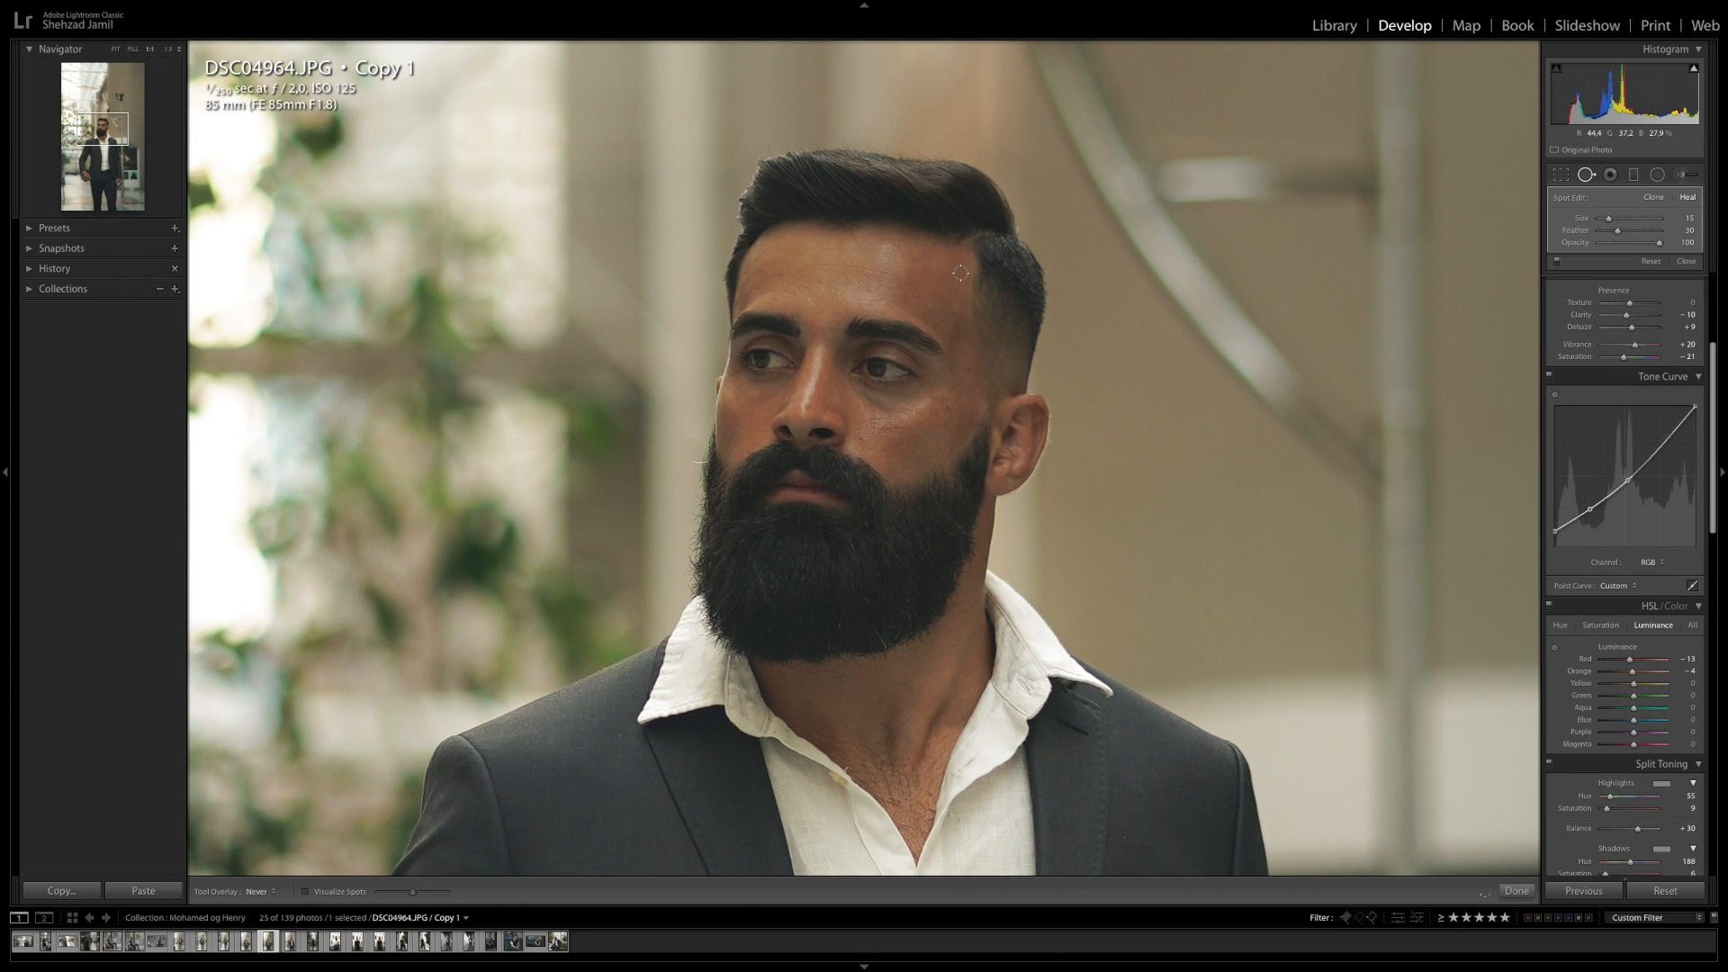
left_click(970, 367)
left_click(948, 408)
key("bracketleft")
left_click(775, 298)
Paint a softening adjustment brush with texture -20 and sharpness -20, size 8 and flow 29, over the forehead and under the eye
left_click(1683, 177)
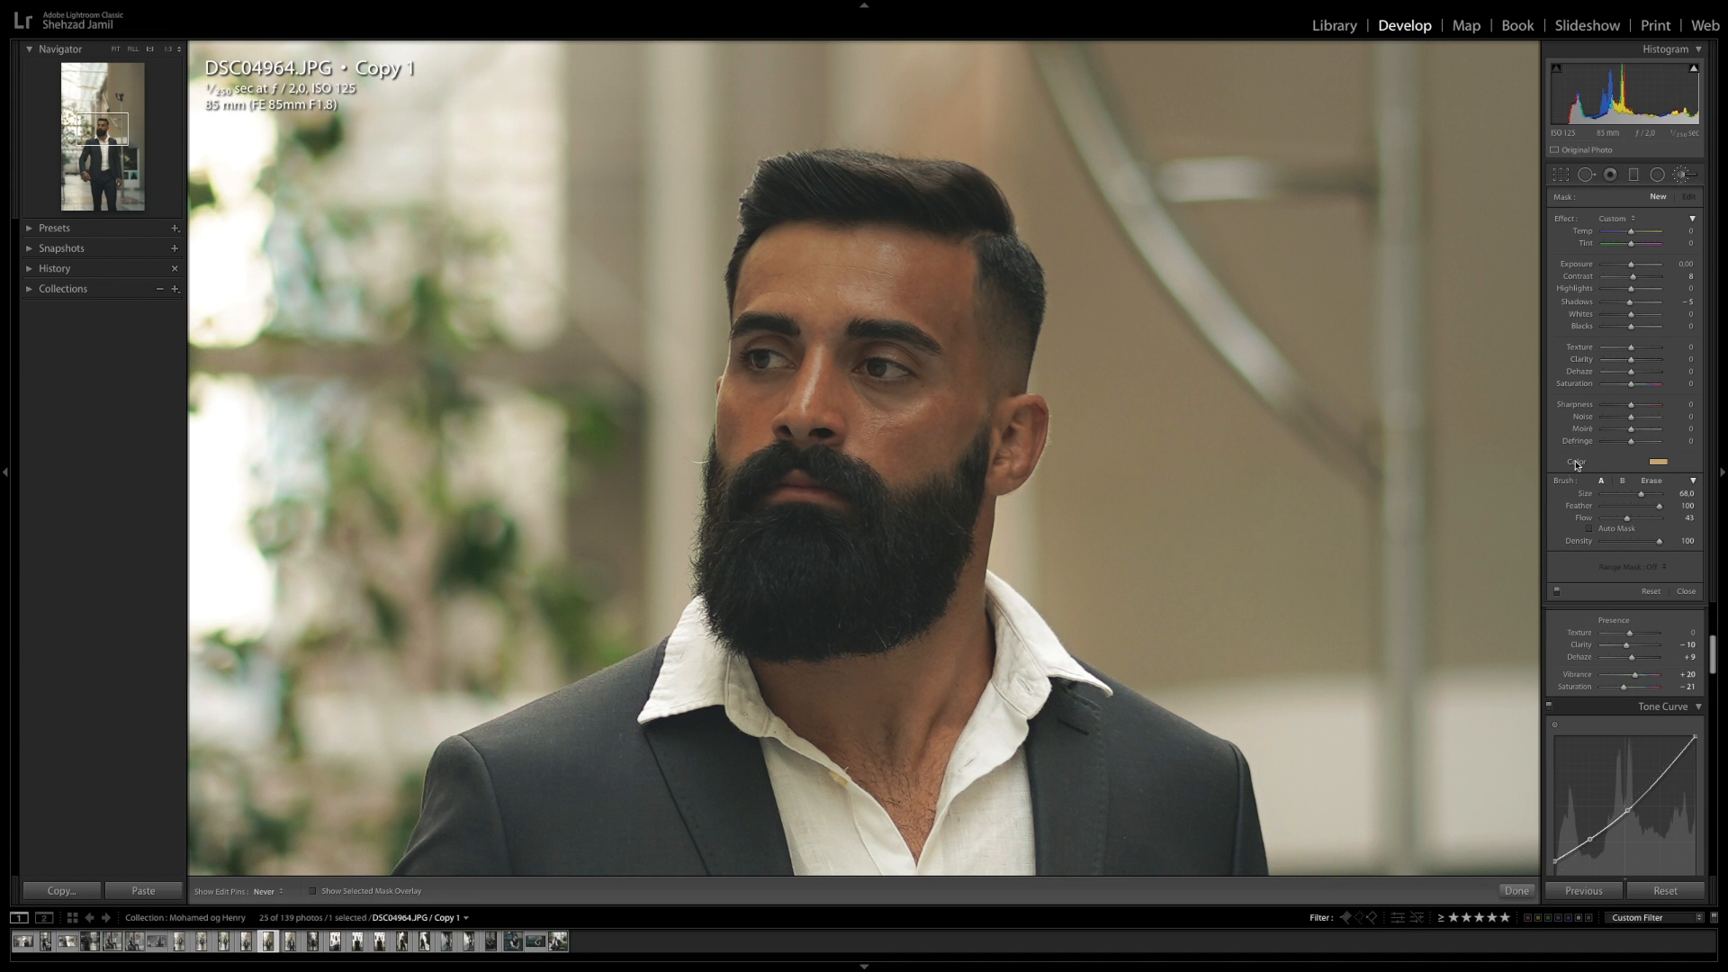
double_click(1577, 302)
left_click_drag(1681, 494, 1497, 491)
scroll(1497, 490, "down", 5)
left_click_drag(1686, 518, 1676, 519)
mouse_move(894, 260)
left_mouse_down()
mouse_move(839, 247)
mouse_move(787, 271)
mouse_move(944, 293)
mouse_move(899, 266)
left_mouse_up()
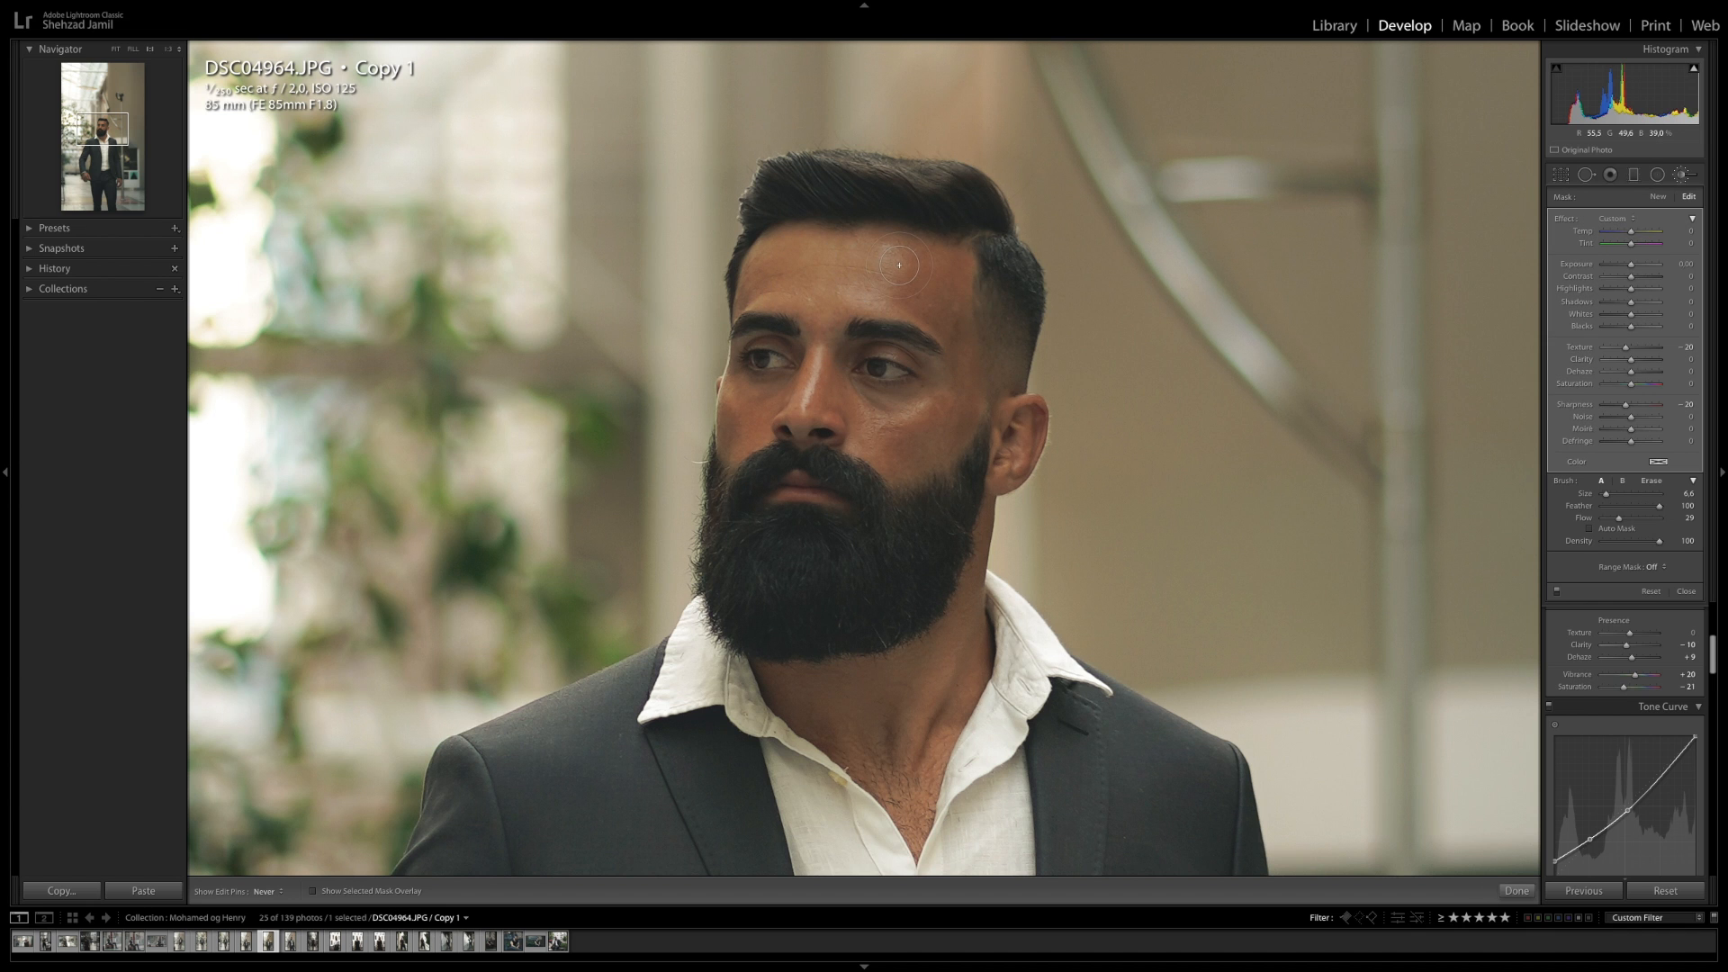
mouse_move(897, 295)
left_mouse_down()
mouse_move(788, 271)
mouse_move(817, 344)
left_mouse_up()
mouse_move(924, 425)
left_mouse_down()
mouse_move(869, 433)
mouse_move(915, 456)
mouse_move(955, 425)
left_mouse_up()
left_click(1498, 891)
left_click(874, 563)
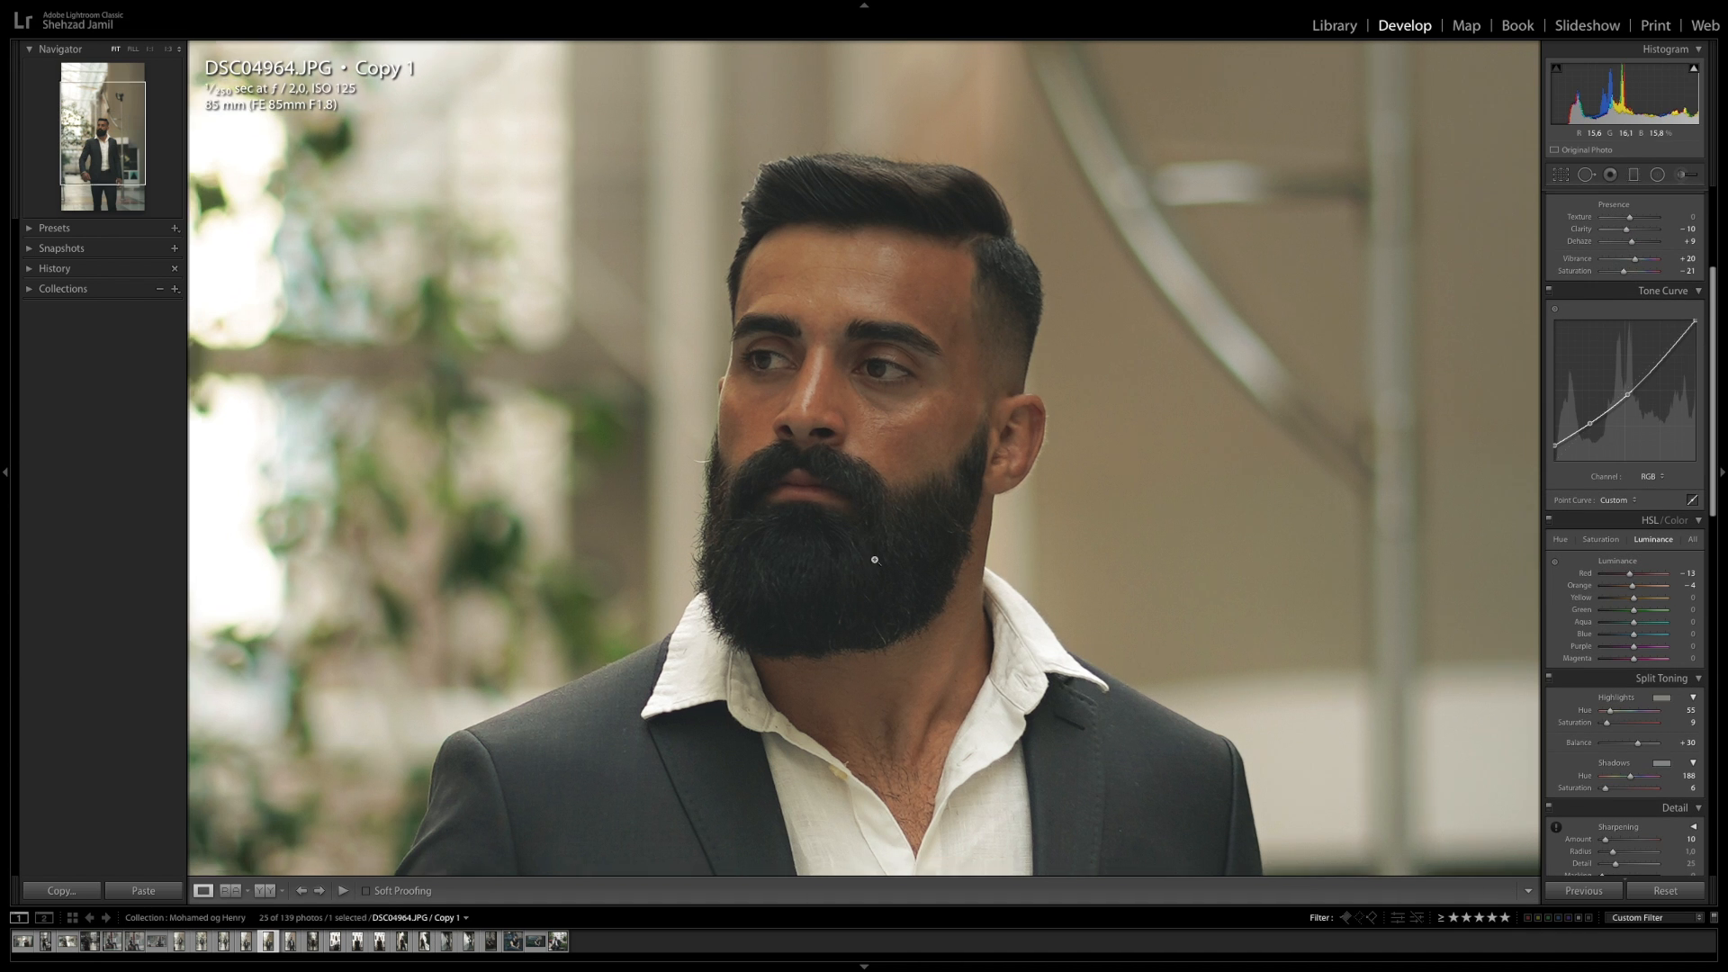